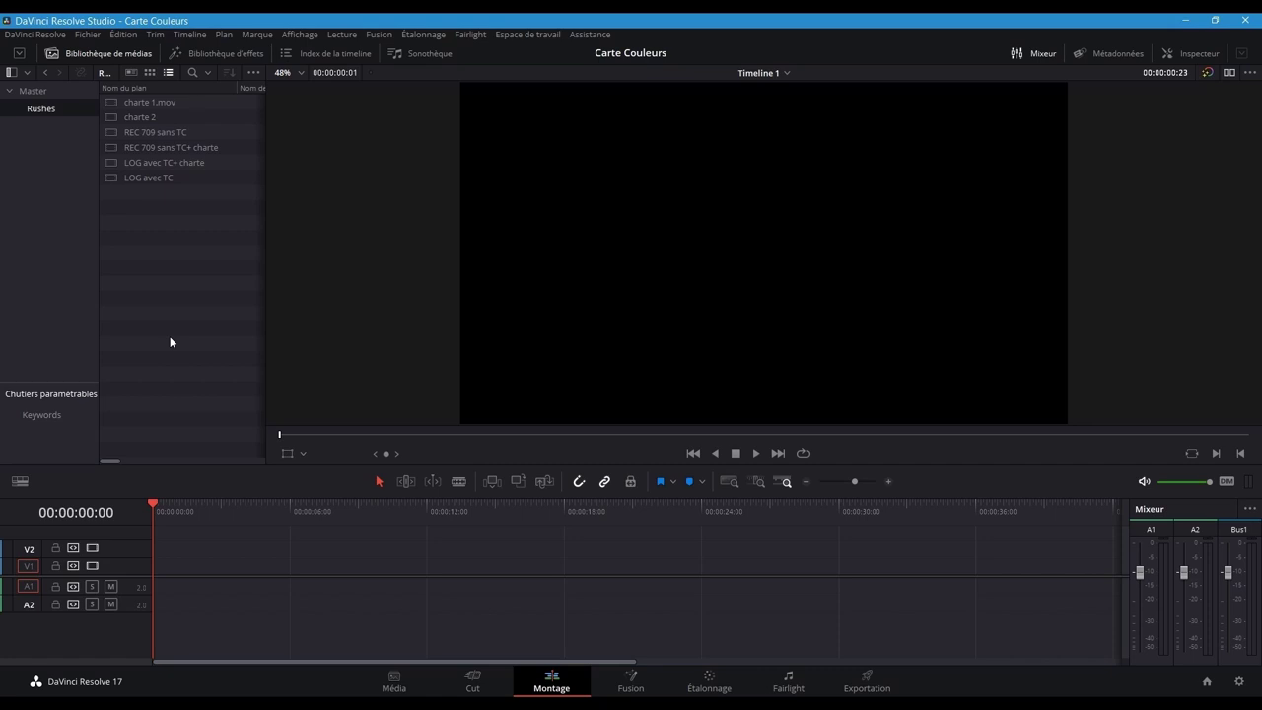
Step: Preview the charte 1.mov and charte 2 clips from the Rushes bin
{"action": "left_click", "coordinate": [153, 104]}
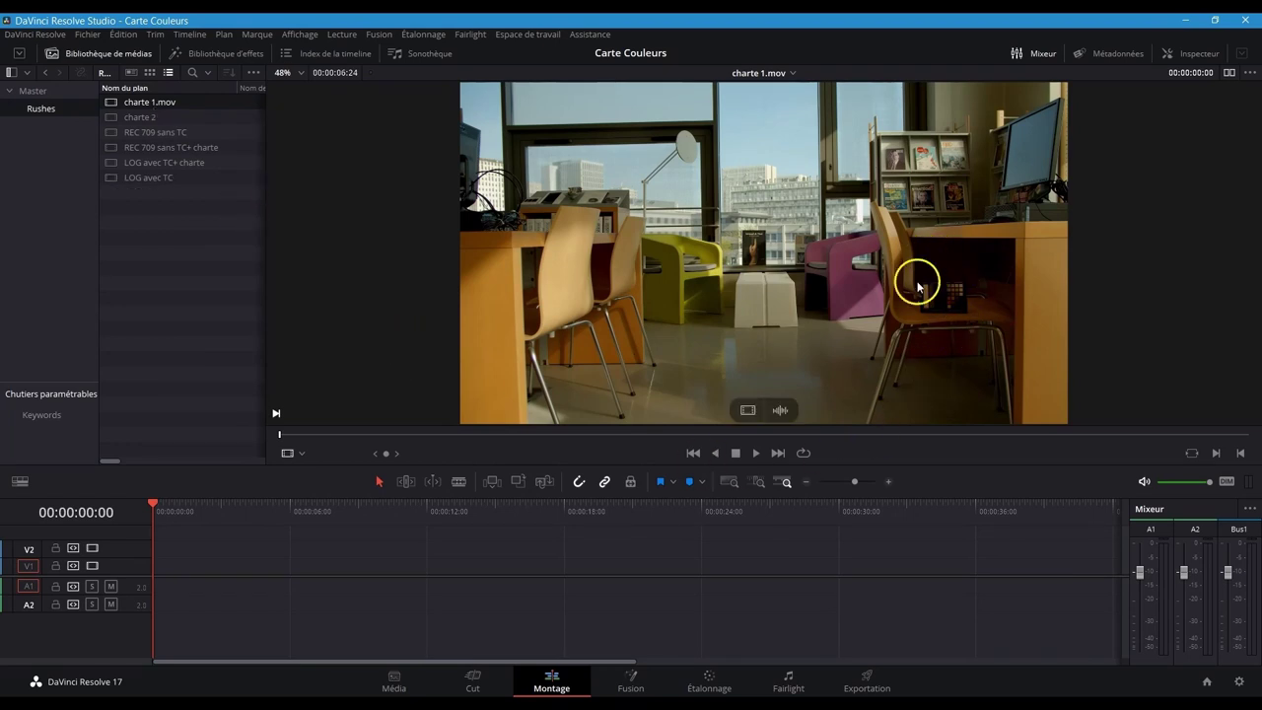
{"action": "key", "text": "Down"}
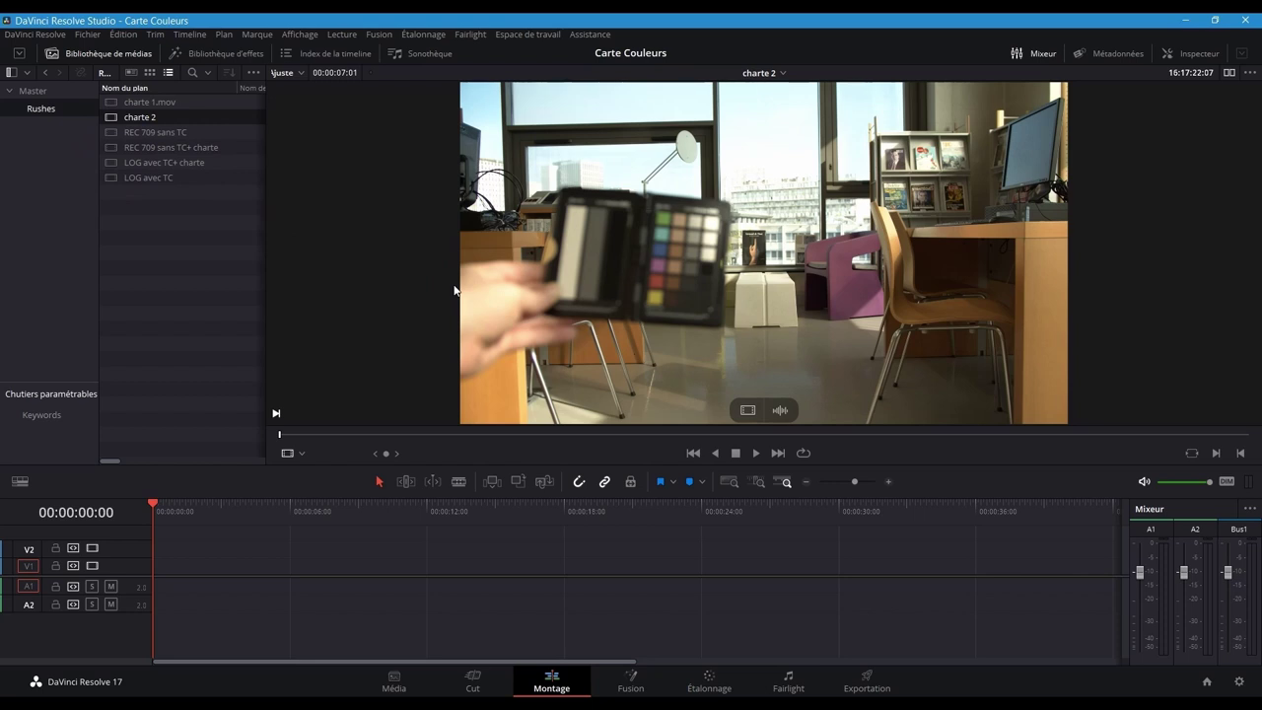
{"action": "left_click", "coordinate": [649, 314]}
Step: Insert the REC 709 sans TC and REC 709 sans TC+ charte clips one after the other at the start of Timeline 1
{"action": "left_click", "coordinate": [131, 133]}
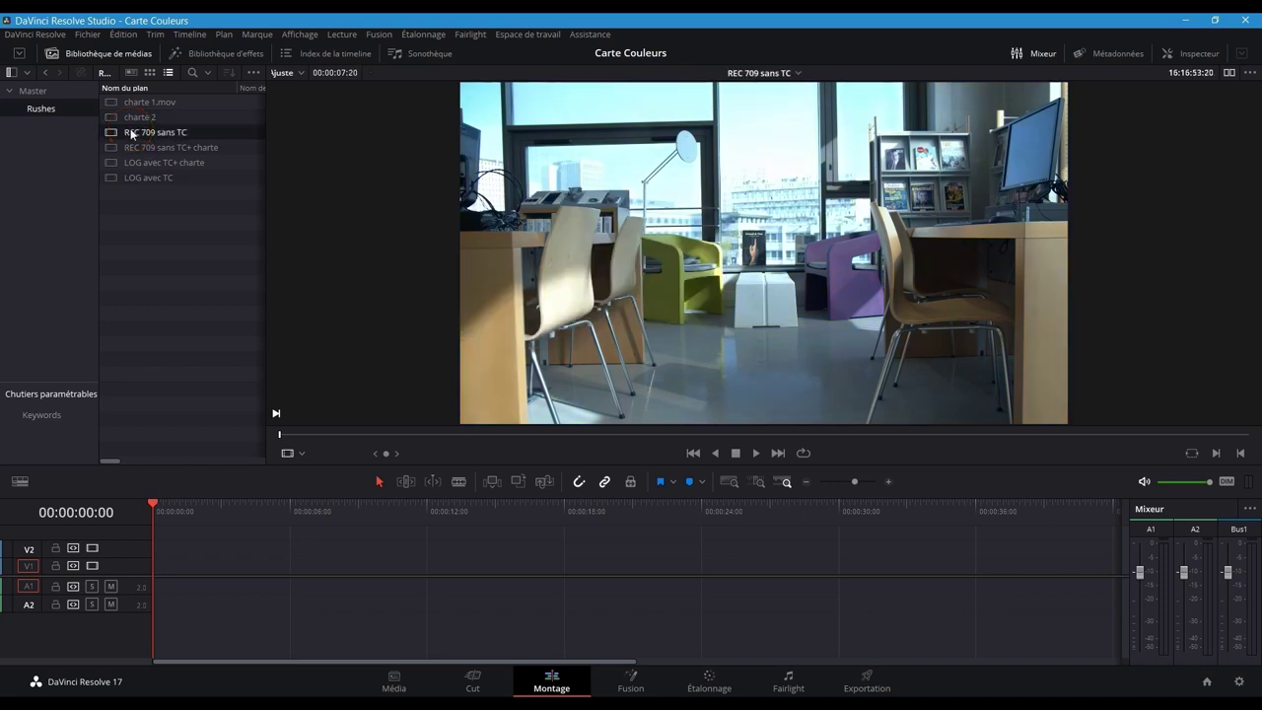
{"action": "key", "text": "F9"}
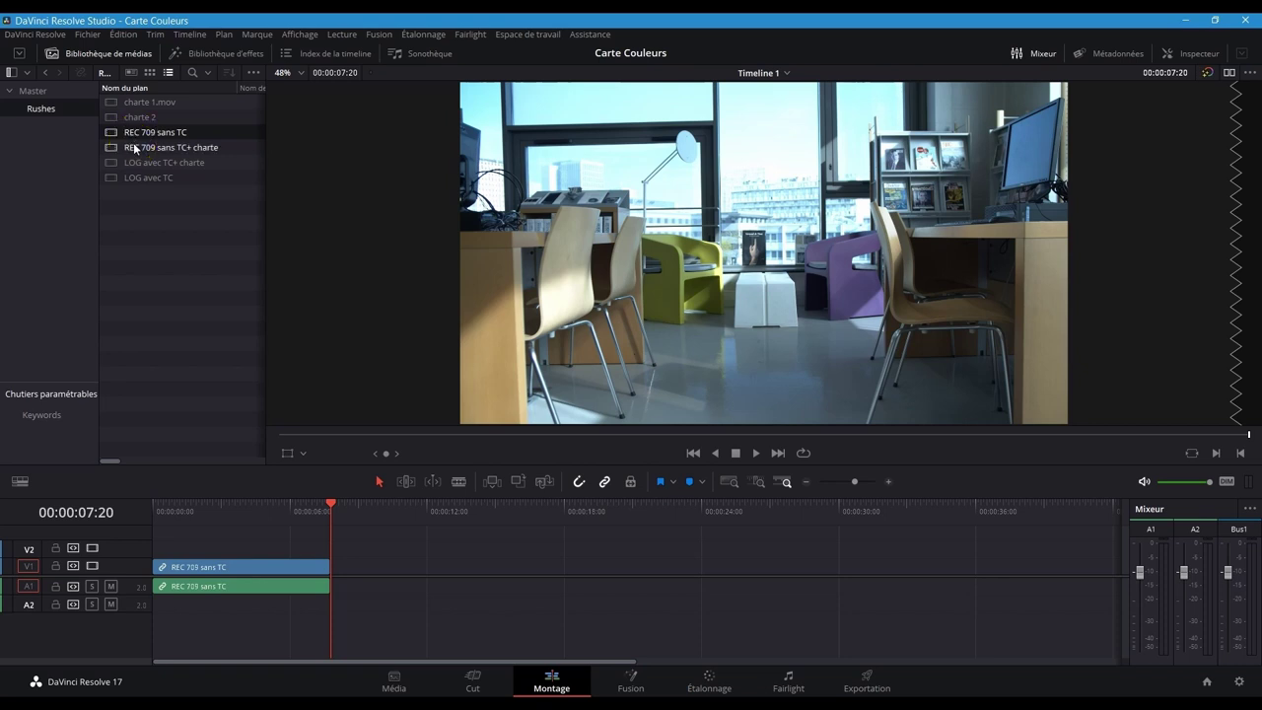
{"action": "left_click", "coordinate": [134, 147]}
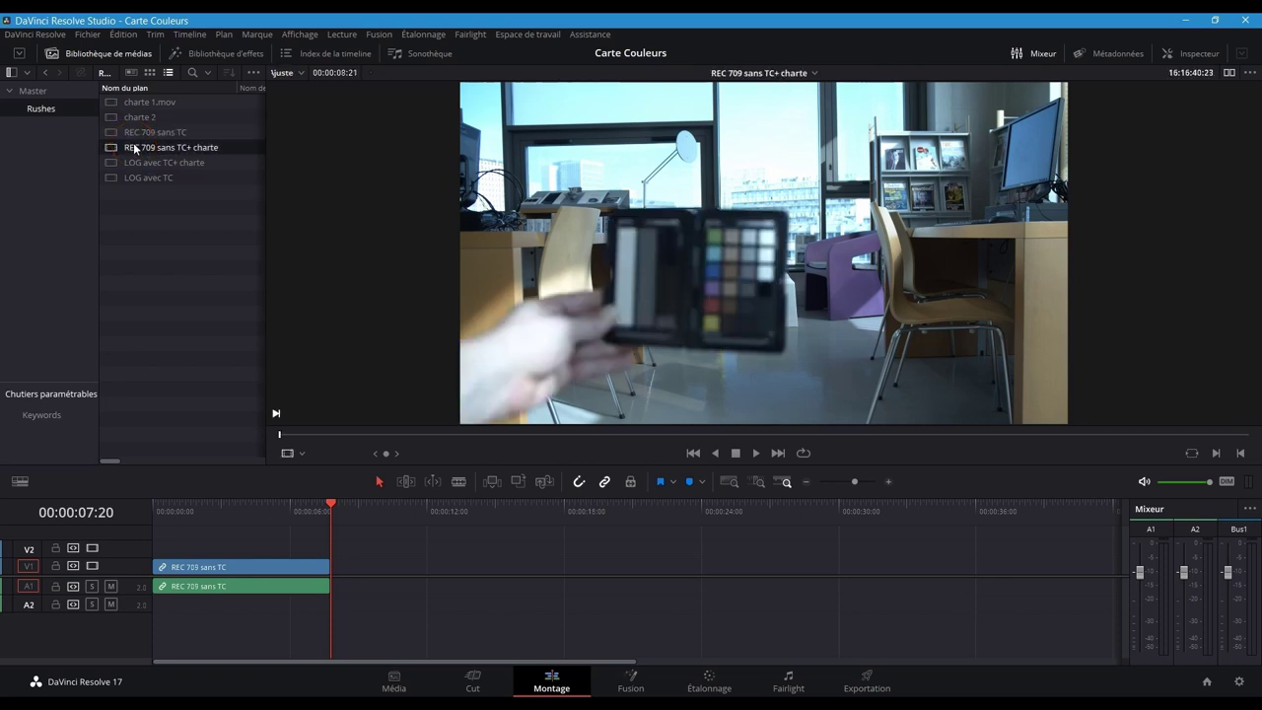
{"action": "key", "text": "F9"}
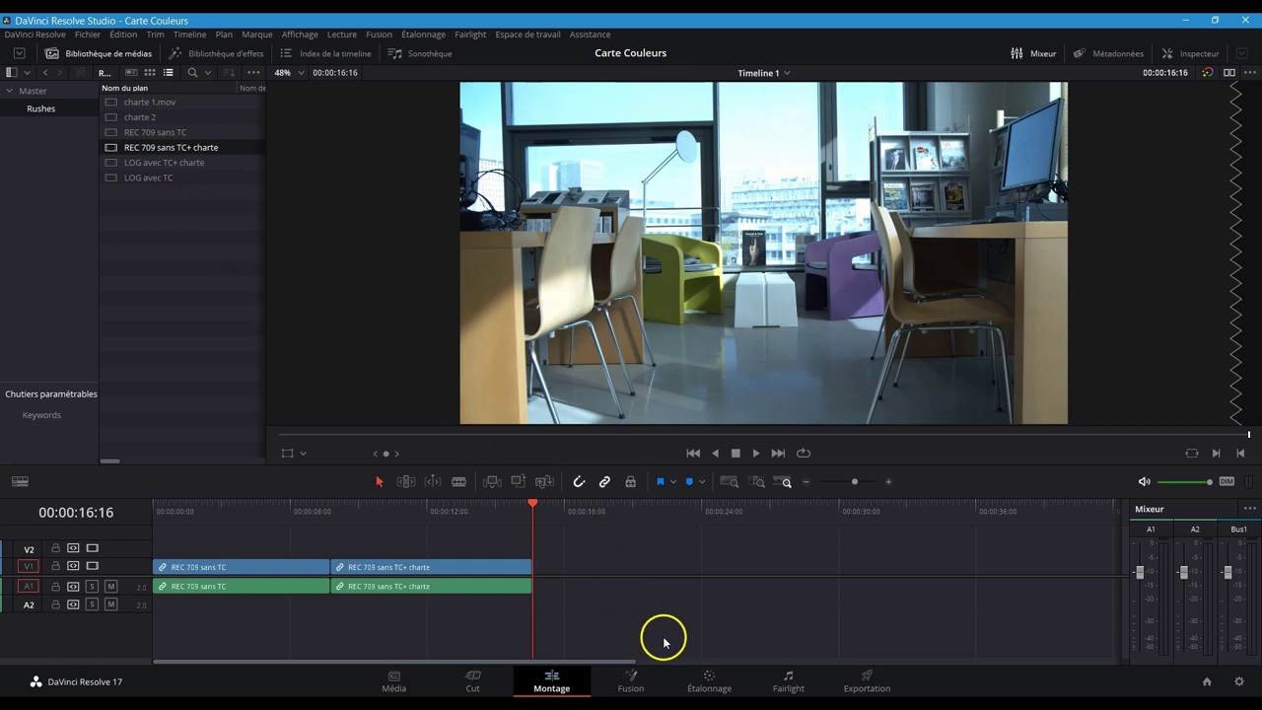
Step: Set up Color Match for the REC 709 sans TC+ charte clip with the X-Rite ColorChecker Passport Video chart
{"action": "left_click", "coordinate": [702, 680]}
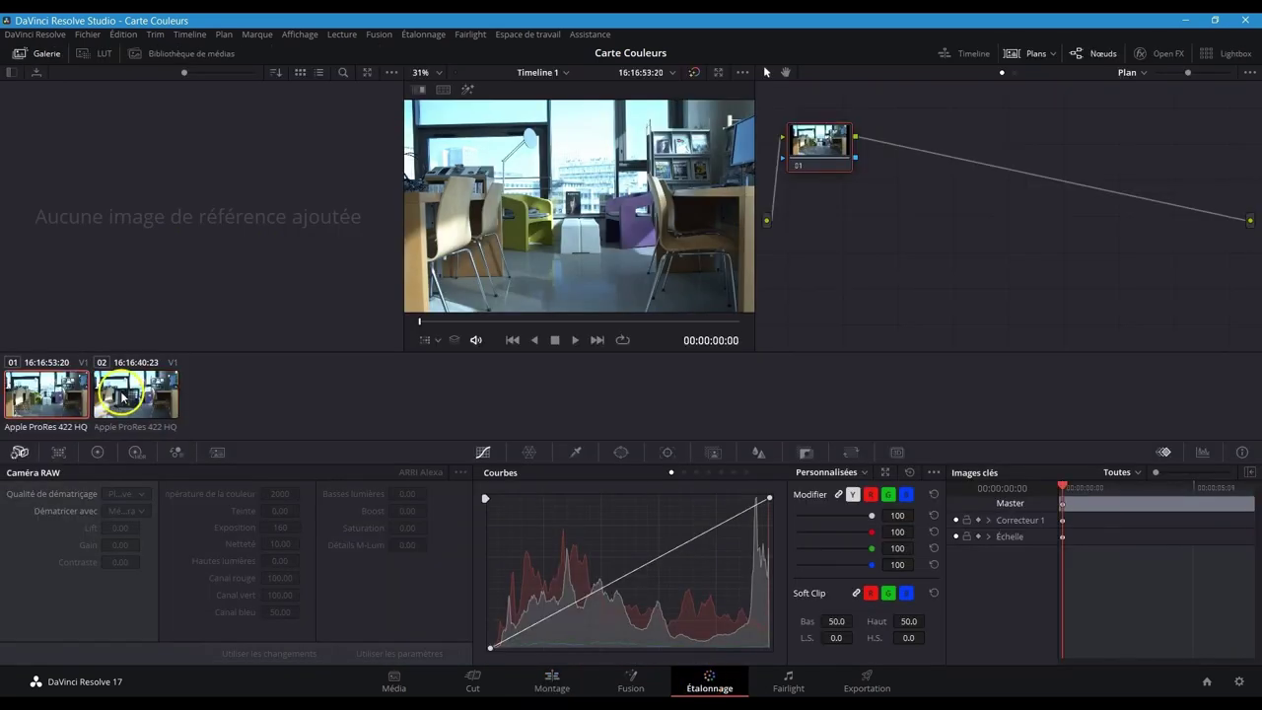
{"action": "left_click", "coordinate": [121, 396]}
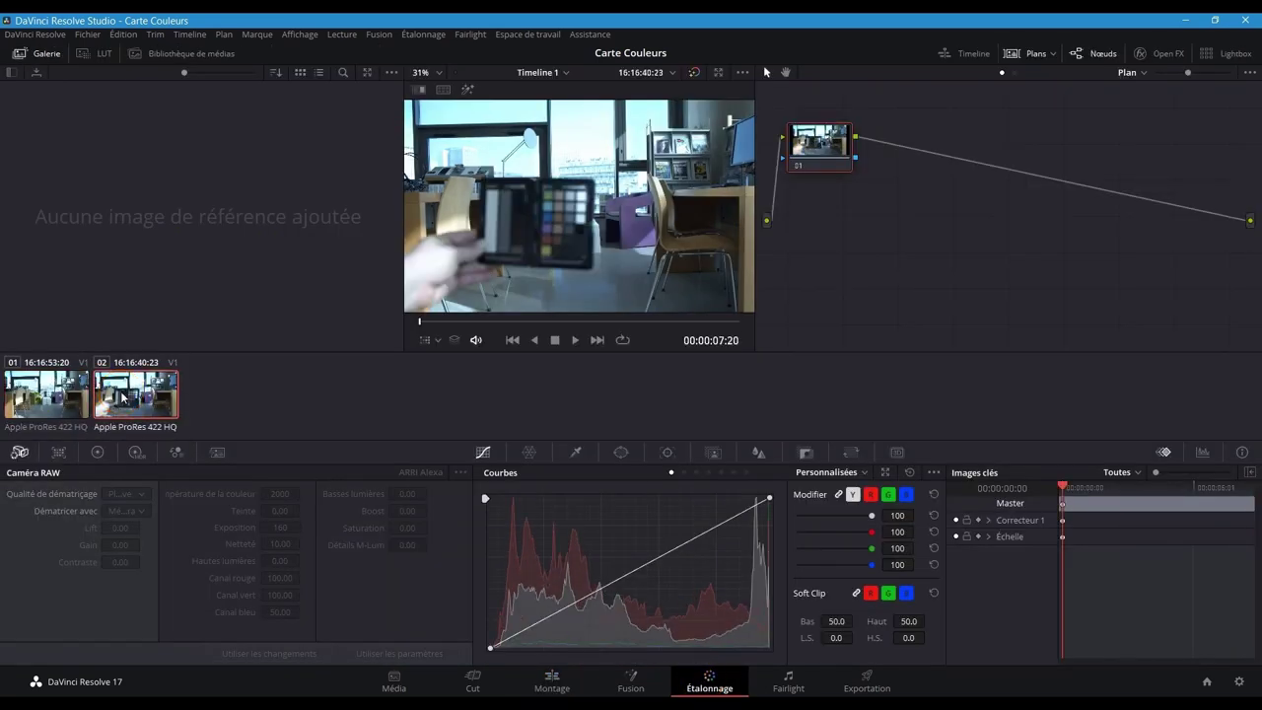
{"action": "left_click", "coordinate": [58, 453]}
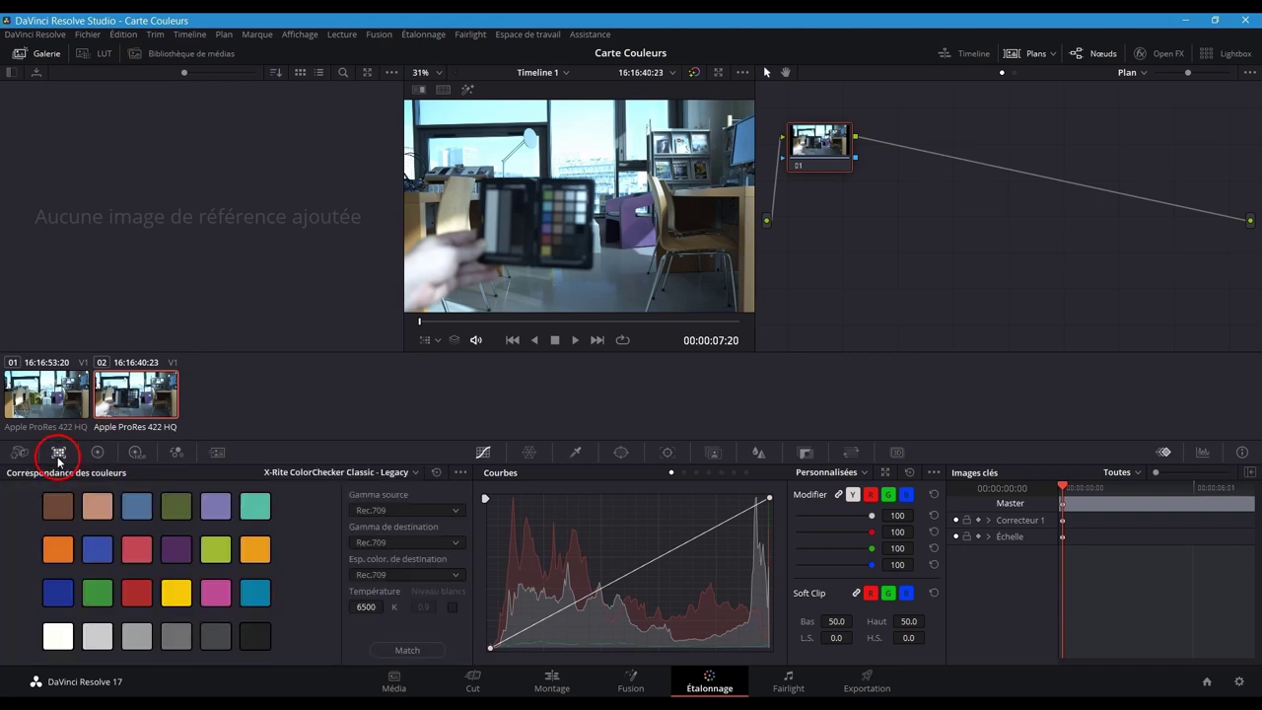
{"action": "left_click", "coordinate": [409, 475]}
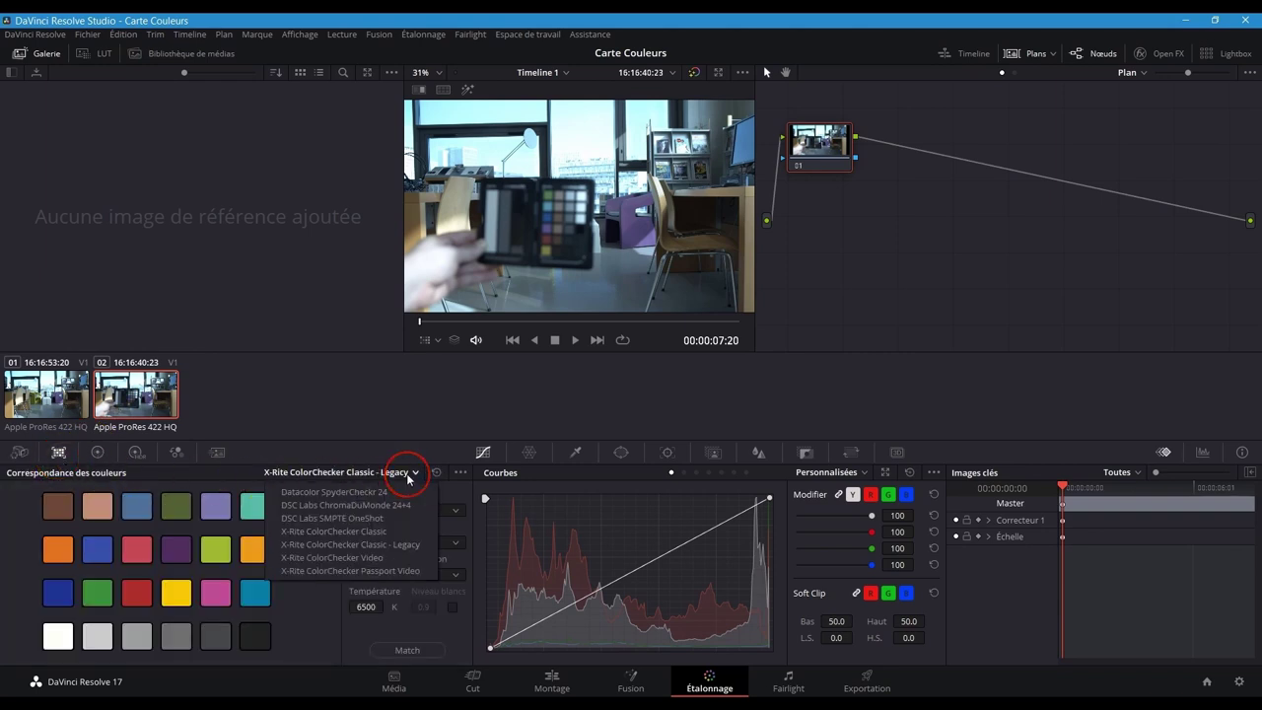
{"action": "left_click", "coordinate": [402, 569]}
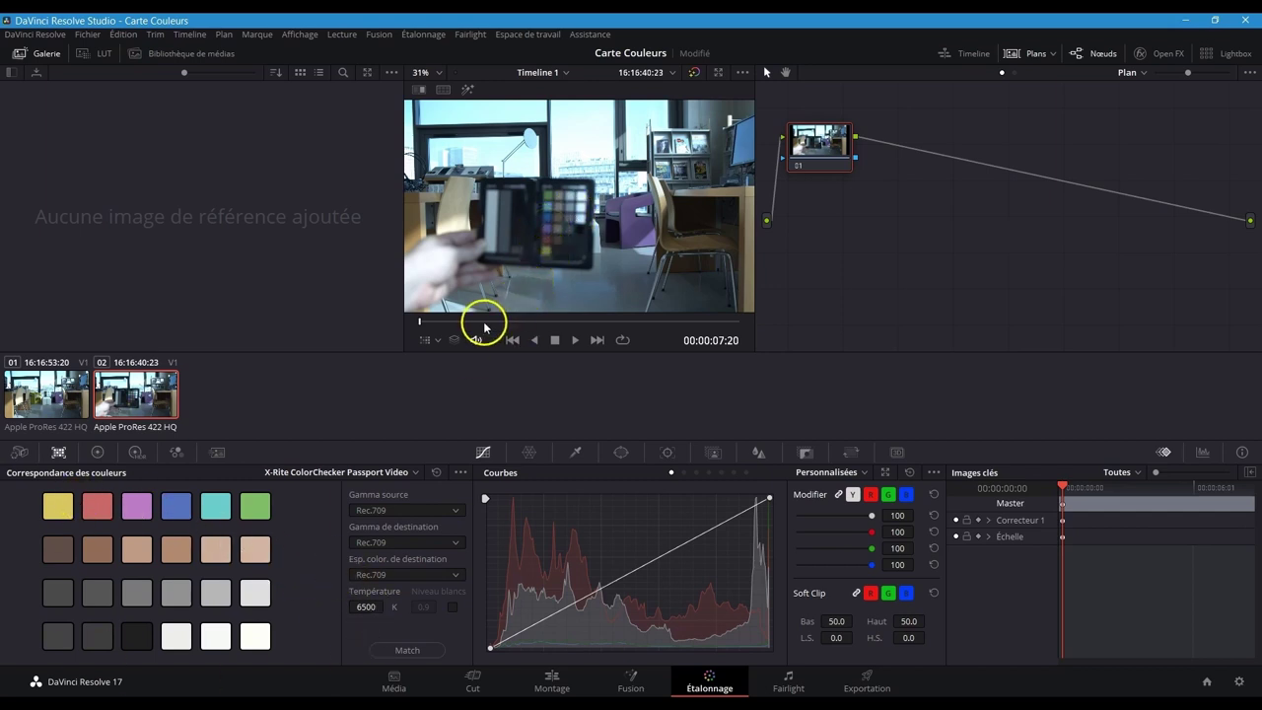
Step: Overlay the color chart grid on the image and fit its corners to the colour patches of the handheld chart
{"action": "left_click", "coordinate": [422, 341]}
{"action": "left_click", "coordinate": [458, 466]}
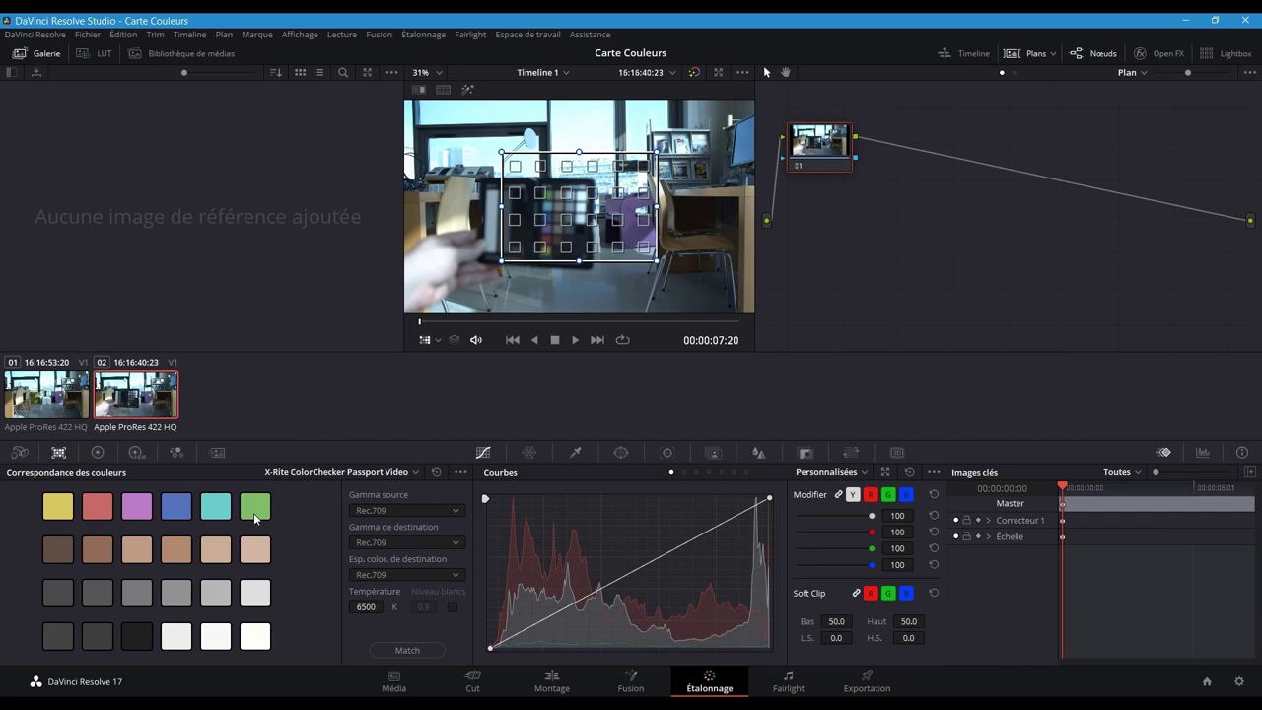
{"action": "left_click_drag", "start_coordinate": [502, 153], "coordinate": [555, 262]}
{"action": "left_click_drag", "start_coordinate": [600, 226], "coordinate": [582, 187]}
{"action": "scroll", "coordinate": [558, 329], "scroll_direction": "up", "scroll_amount": 2}
{"action": "left_click_drag", "start_coordinate": [477, 261], "coordinate": [522, 278]}
{"action": "left_click_drag", "start_coordinate": [538, 177], "coordinate": [523, 182]}
{"action": "left_click_drag", "start_coordinate": [588, 288], "coordinate": [588, 282]}
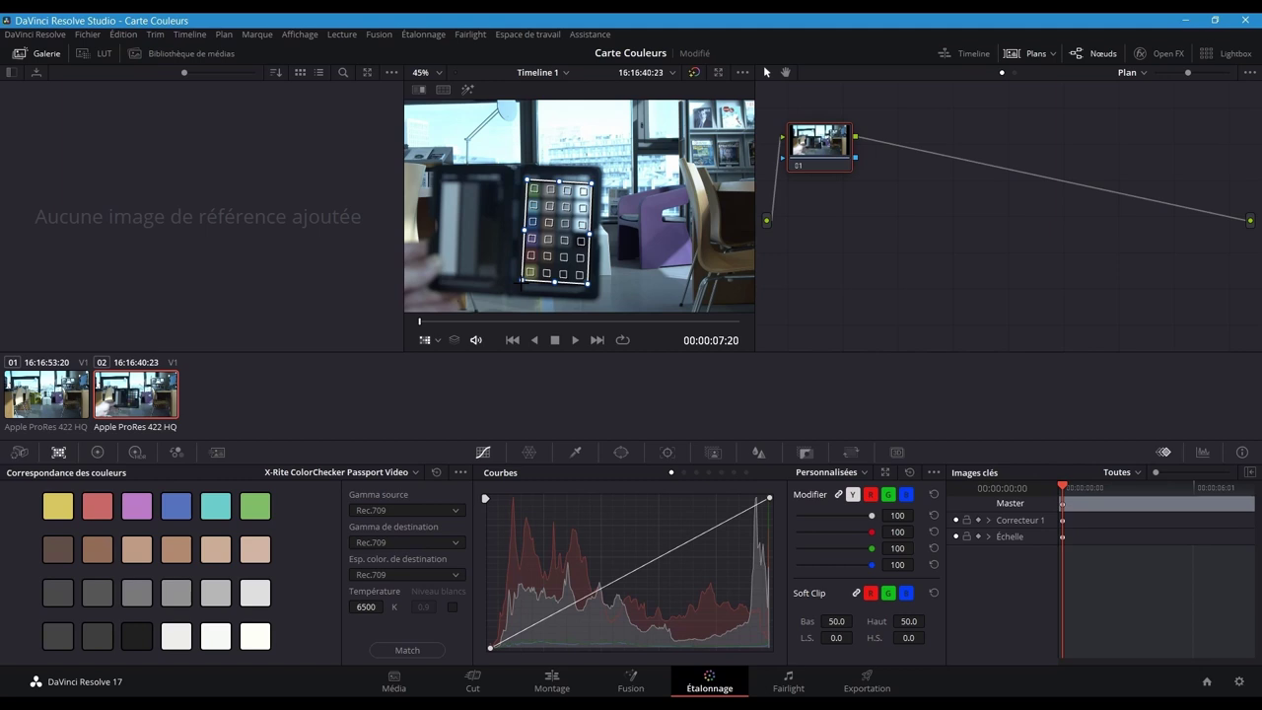
{"action": "left_click", "coordinate": [435, 72]}
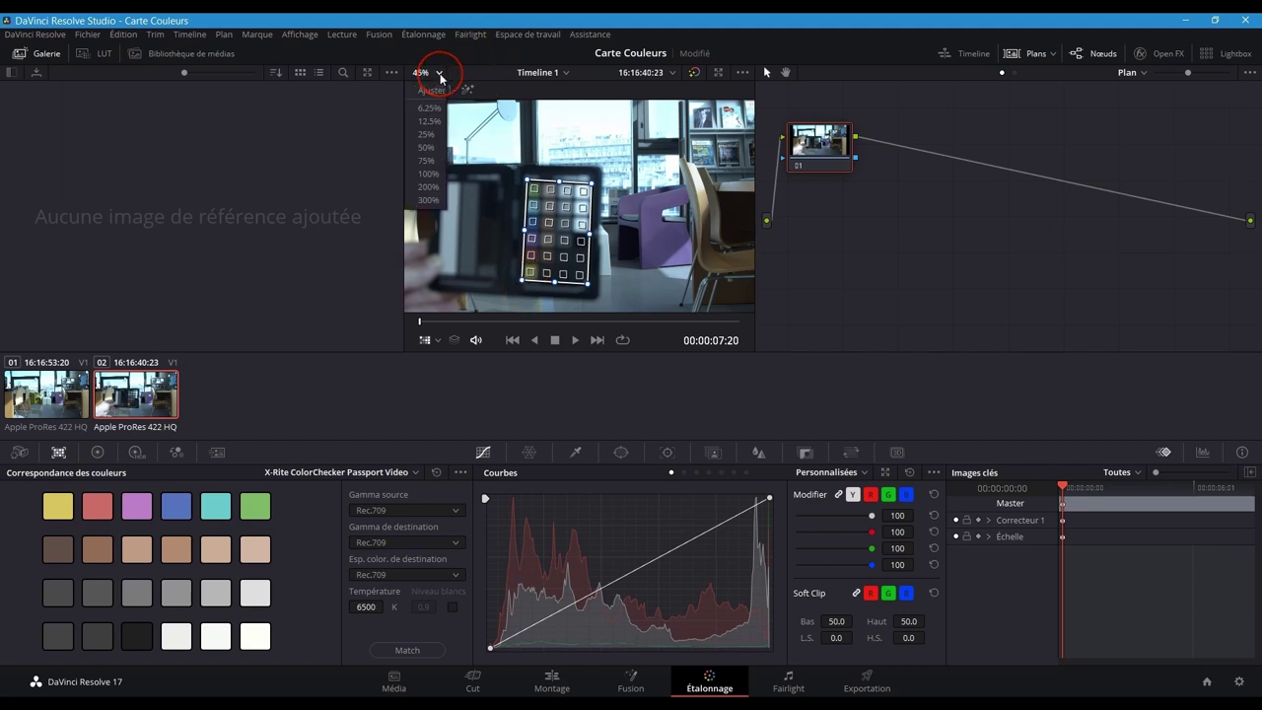
{"action": "left_click", "coordinate": [430, 93]}
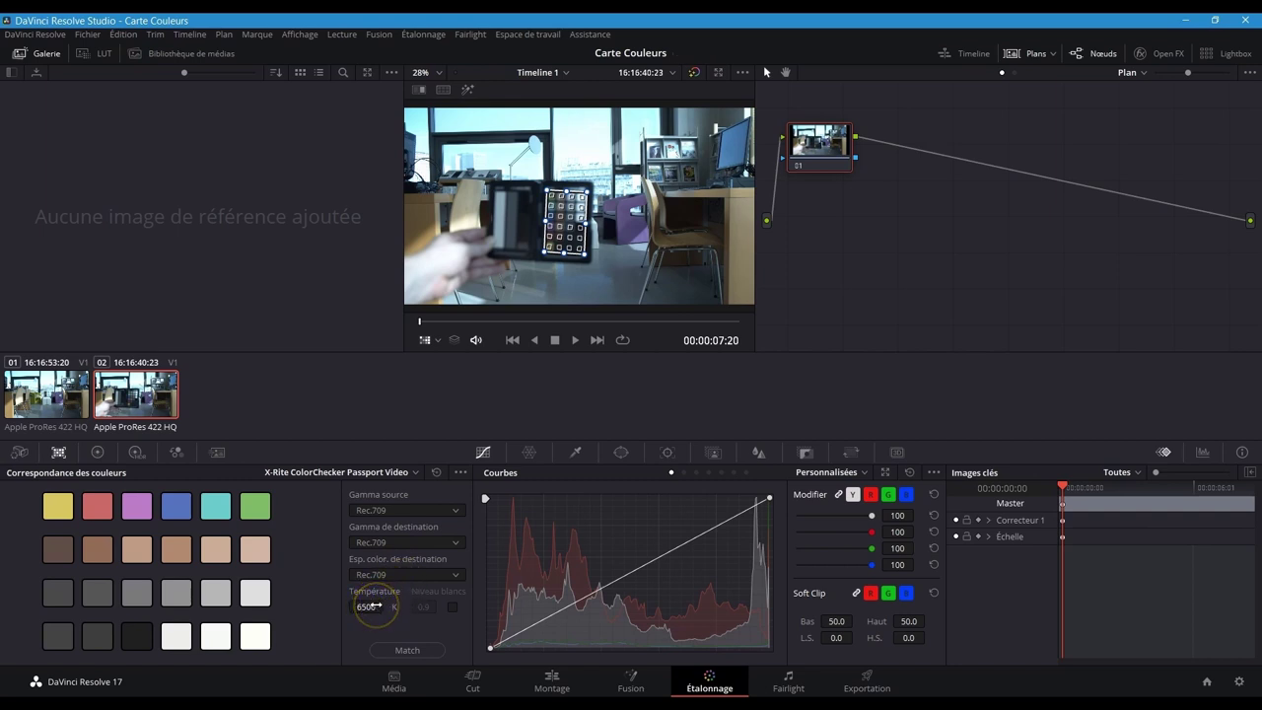
Step: Set the color match temperature to 5600 K and match the clip to the chart
{"action": "left_click", "coordinate": [375, 606]}
{"action": "left_click", "coordinate": [375, 606]}
{"action": "type", "text": "5600"}
{"action": "key", "text": "Return"}
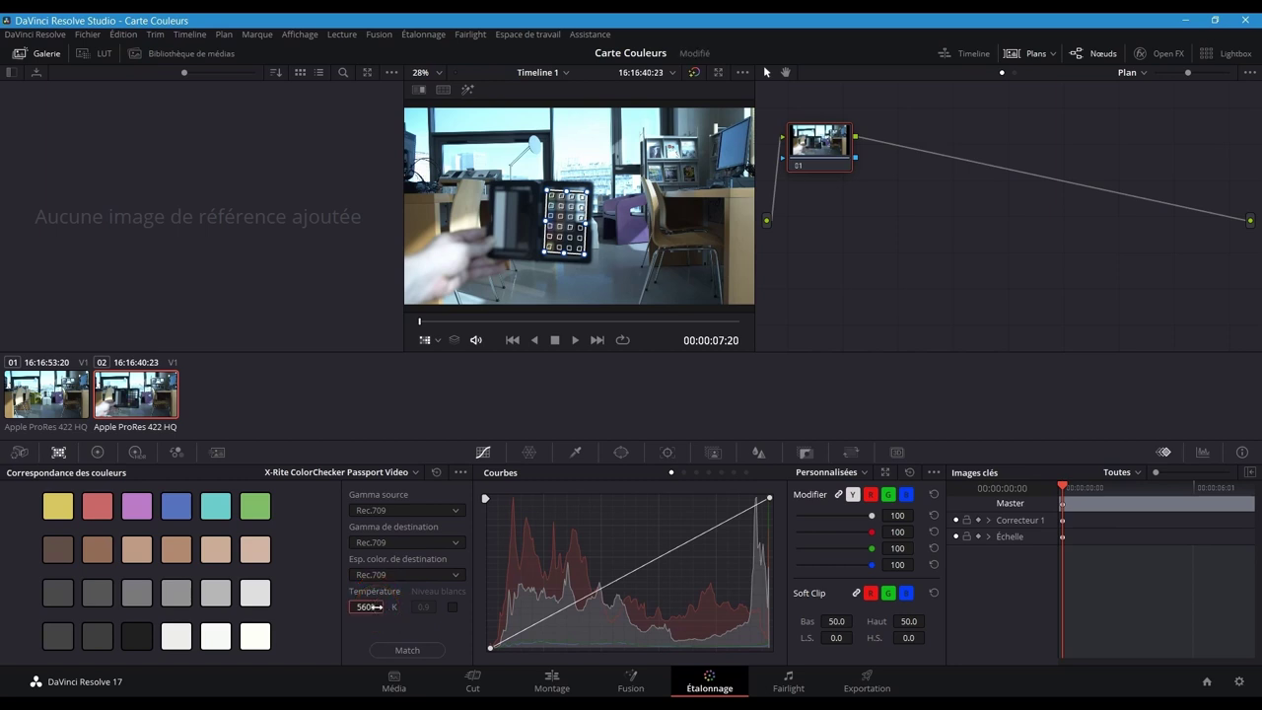
{"action": "left_click", "coordinate": [407, 651]}
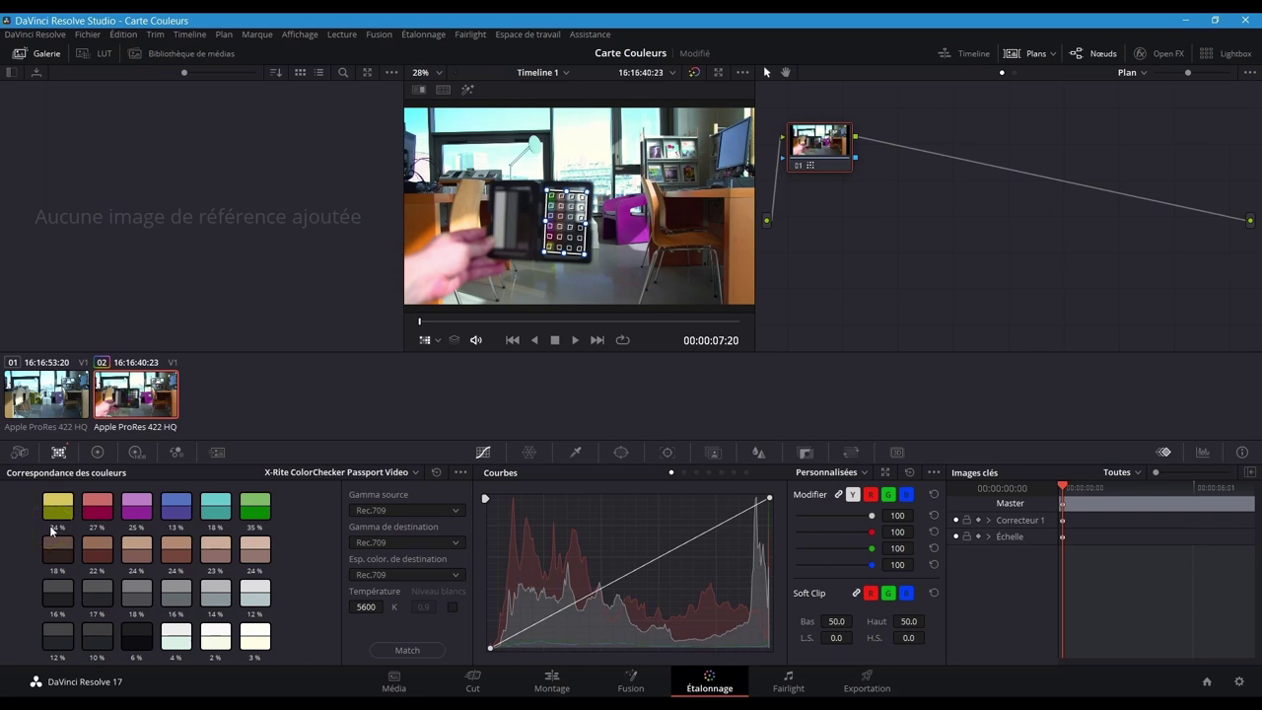
Step: Compare the image with node 01's color match off and on, and save the project
{"action": "left_click", "coordinate": [800, 169]}
{"action": "left_click", "coordinate": [801, 170]}
{"action": "key", "text": "ctrl+s"}
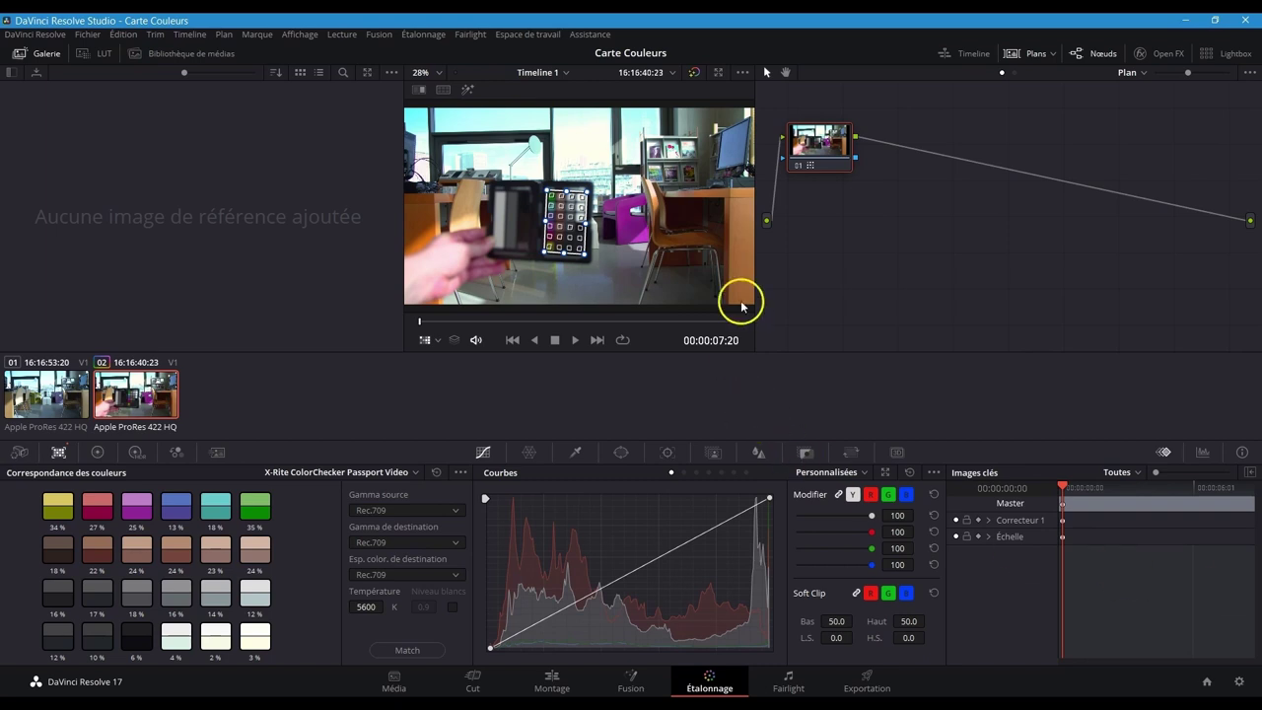
Step: Copy the color match grade from clip 02 to clip 01 and turn off the chart grid overlay
{"action": "left_click", "coordinate": [815, 173]}
{"action": "left_click", "coordinate": [42, 387]}
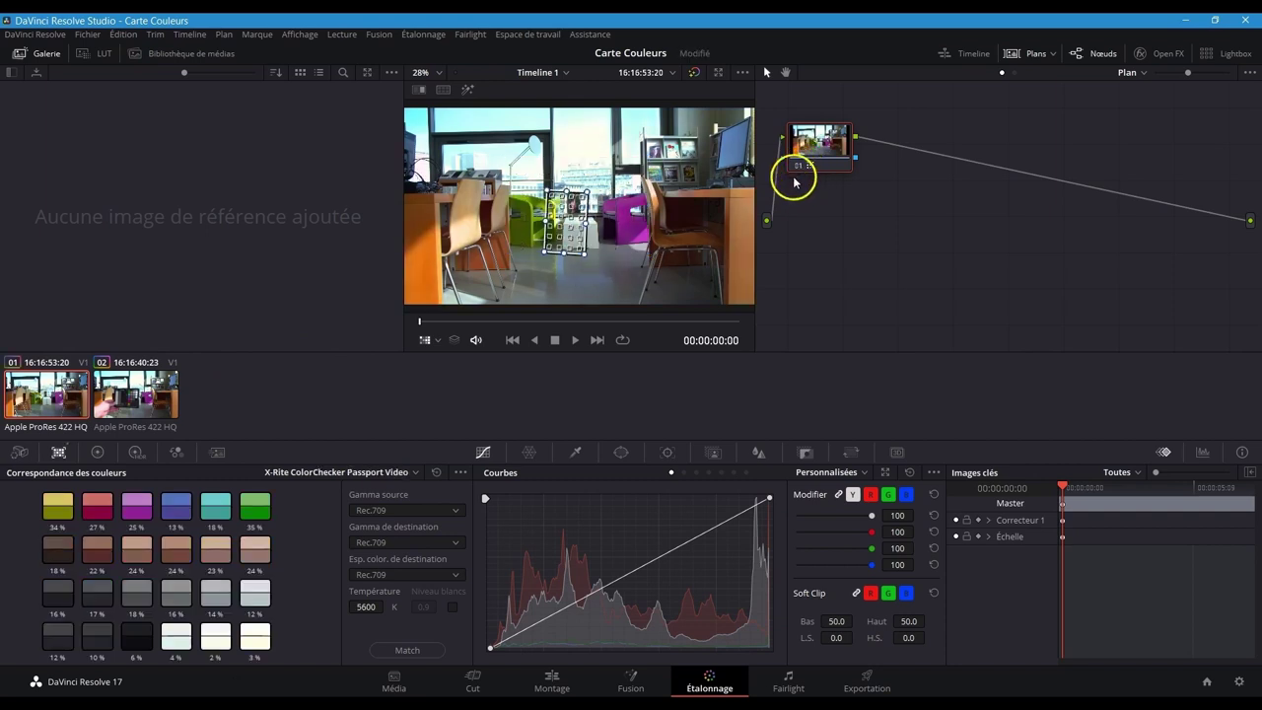
{"action": "left_click", "coordinate": [431, 339]}
{"action": "left_click", "coordinate": [453, 398]}
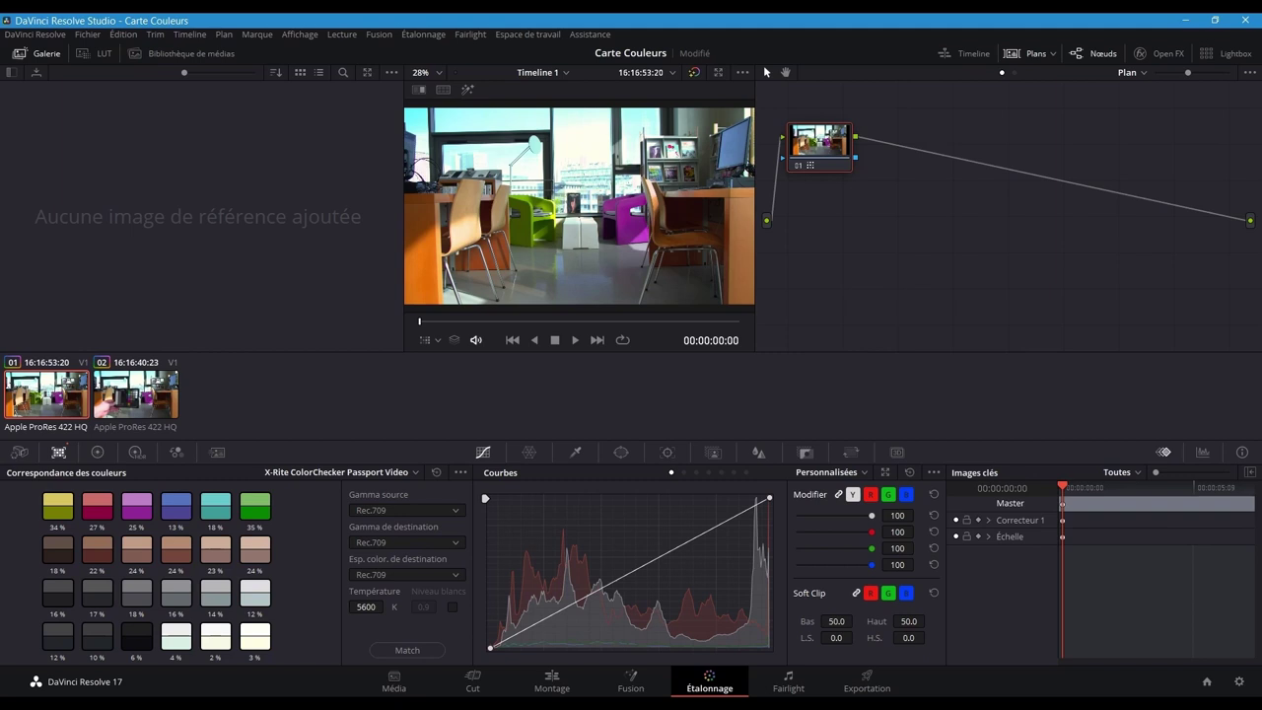
Step: Add the LOG avec TC and LOG avec TC+ charte clips to the timeline's end and park the playhead on the chart at 00:00:27:12
{"action": "left_click", "coordinate": [543, 680]}
{"action": "left_click", "coordinate": [107, 162]}
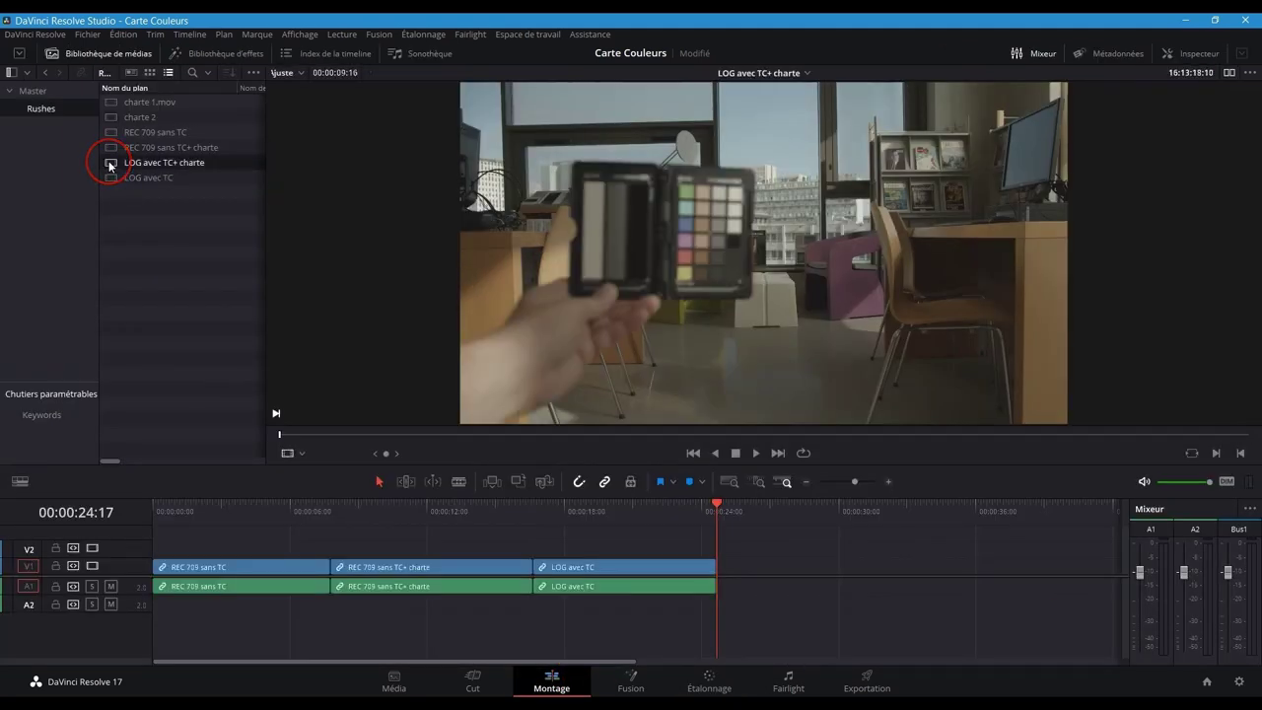
{"action": "left_click", "coordinate": [617, 513]}
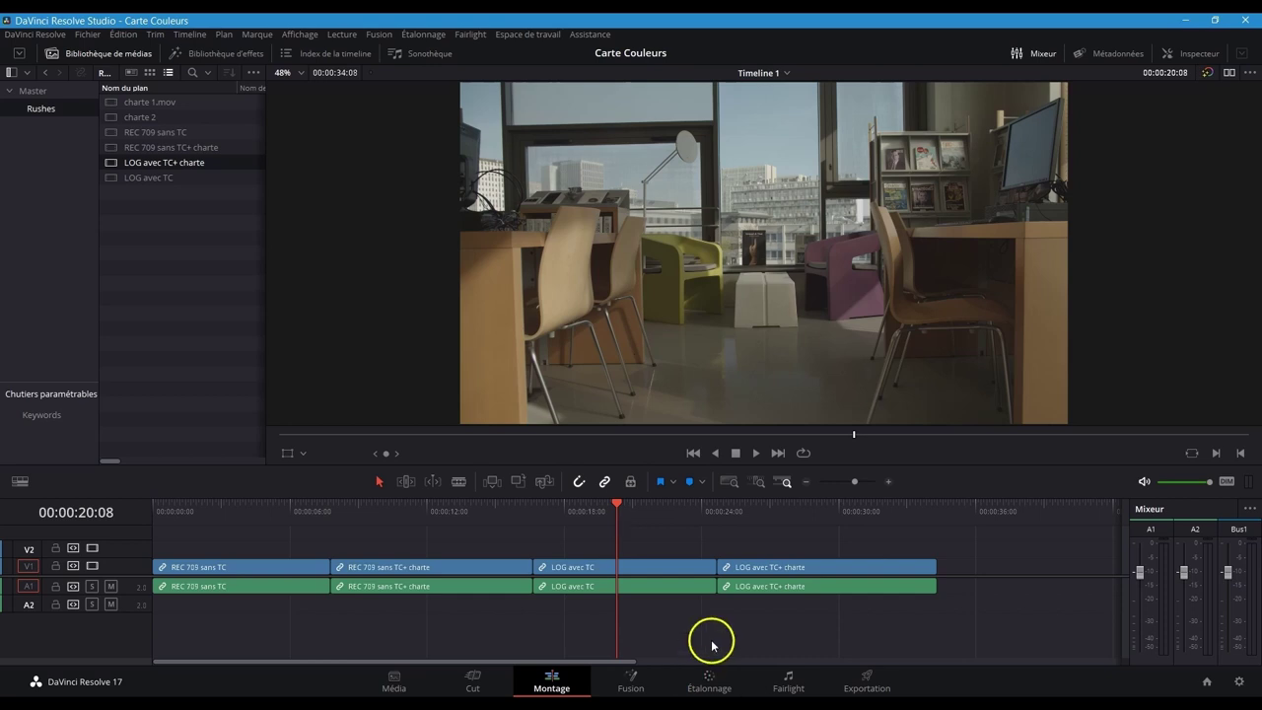
{"action": "left_click", "coordinate": [782, 518]}
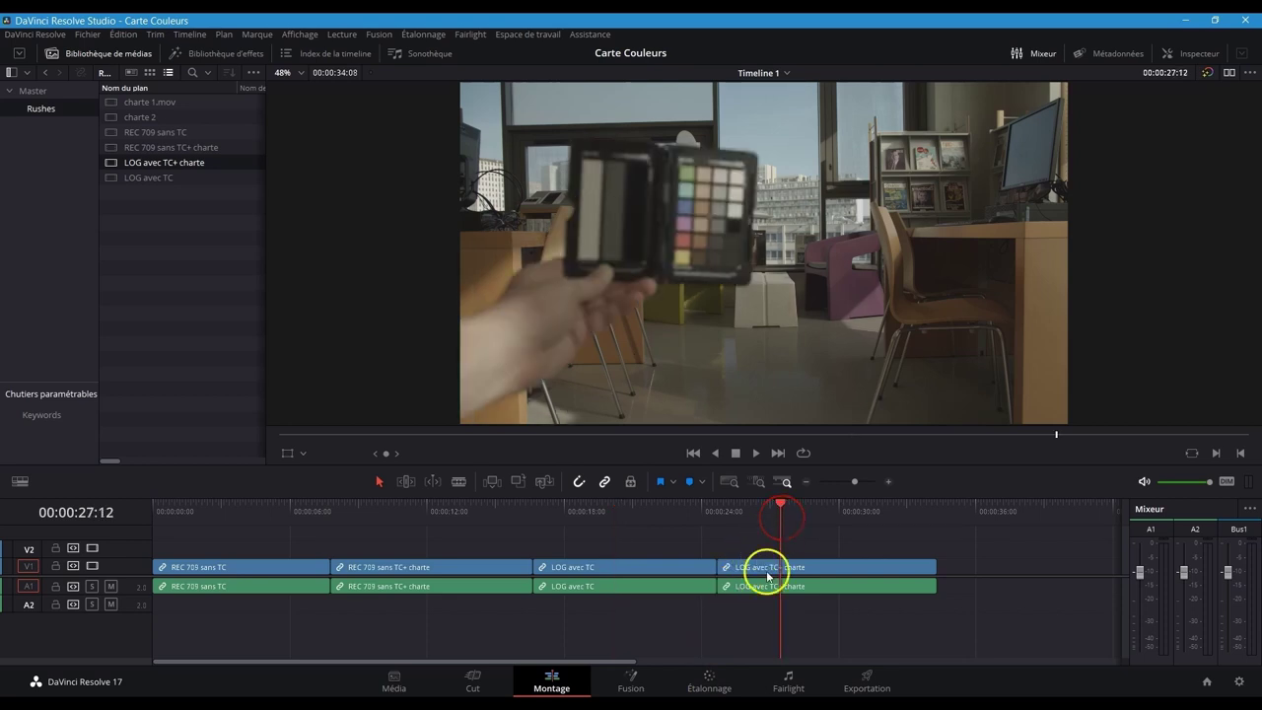
Step: Overlay the color chart grid on the chart's colour patches in the LOG avec TC+ charte clip for grading
{"action": "left_click", "coordinate": [706, 679]}
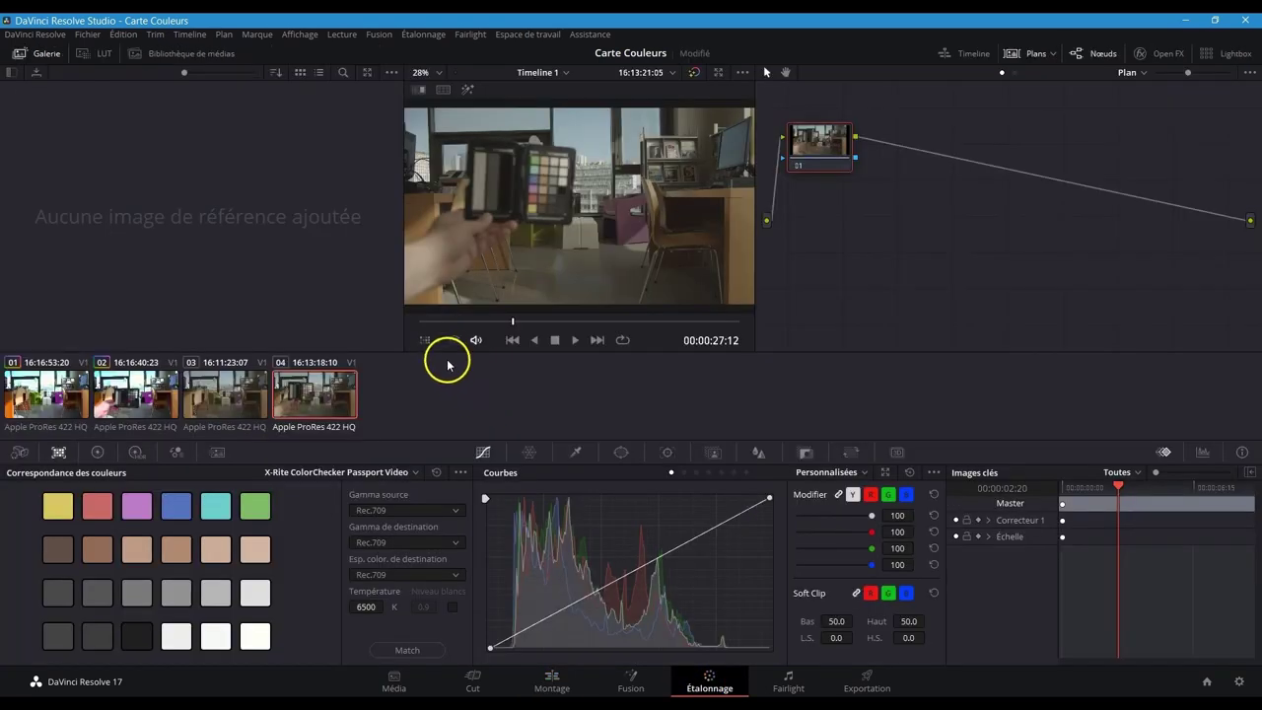
{"action": "left_click", "coordinate": [436, 339]}
{"action": "left_click", "coordinate": [457, 468]}
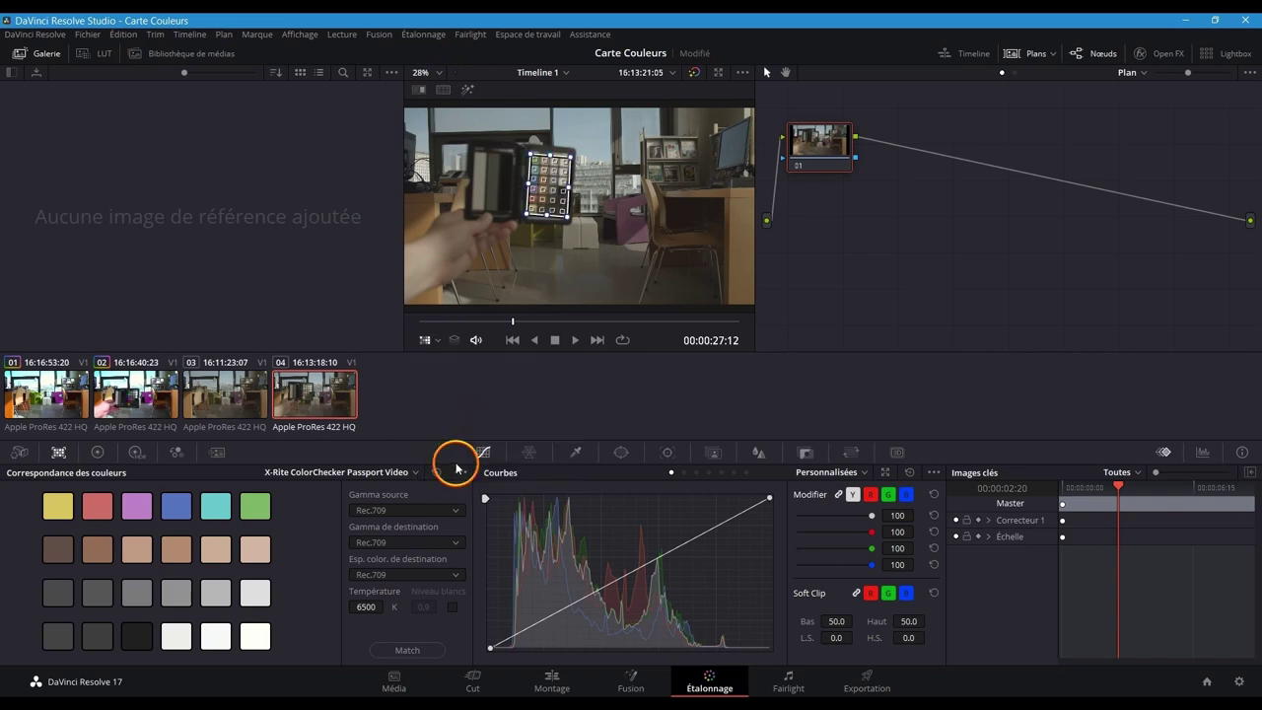
Step: Match the LOG chart clip with the Blackmagic Design 4K Film source gamma, Rec.709 destination and a 5600 K temperature
{"action": "left_click", "coordinate": [427, 512]}
{"action": "scroll", "coordinate": [419, 557], "scroll_direction": "up", "scroll_amount": 3}
{"action": "left_click", "coordinate": [419, 575]}
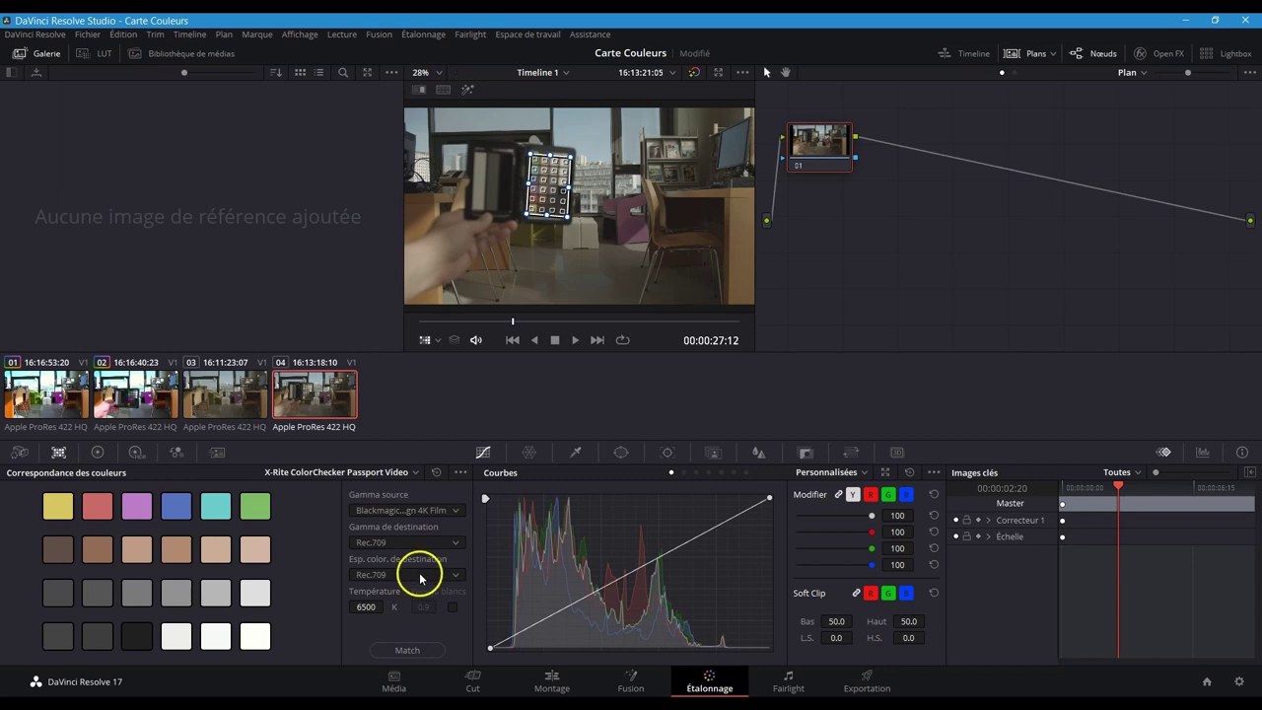
{"action": "left_click", "coordinate": [366, 607]}
{"action": "type", "text": "5600"}
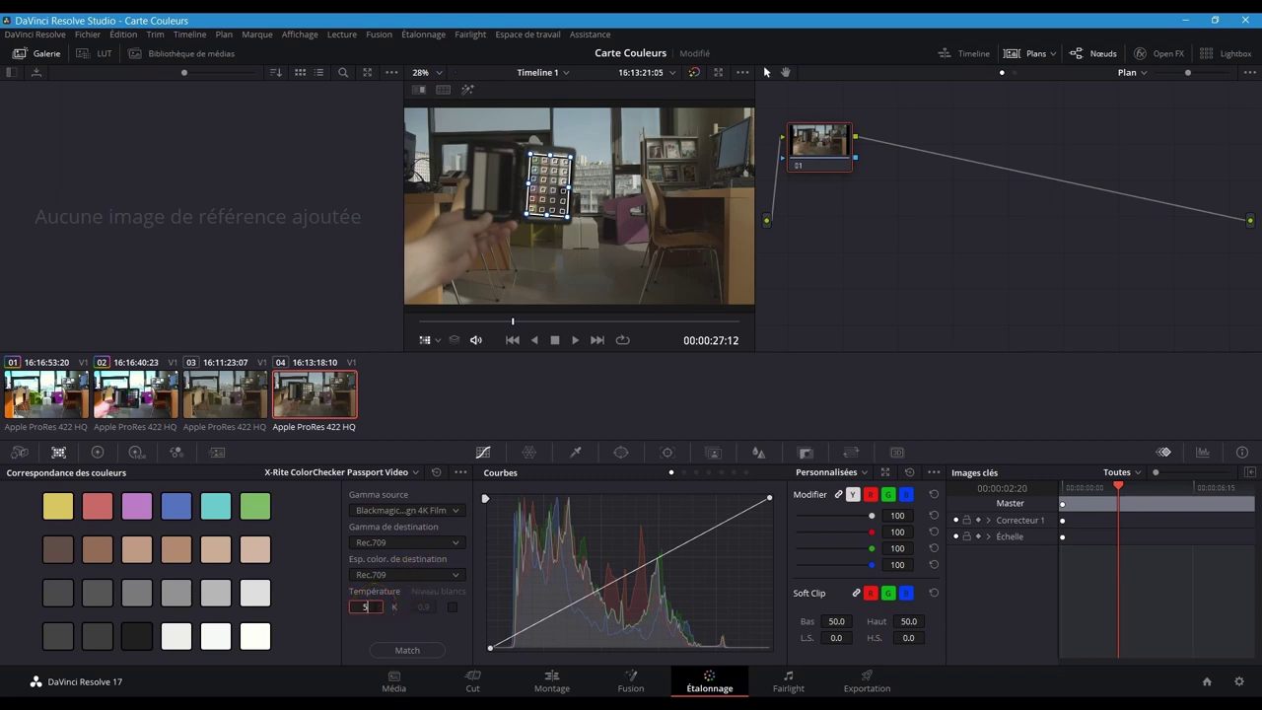
{"action": "left_click", "coordinate": [374, 610]}
{"action": "left_click", "coordinate": [399, 650]}
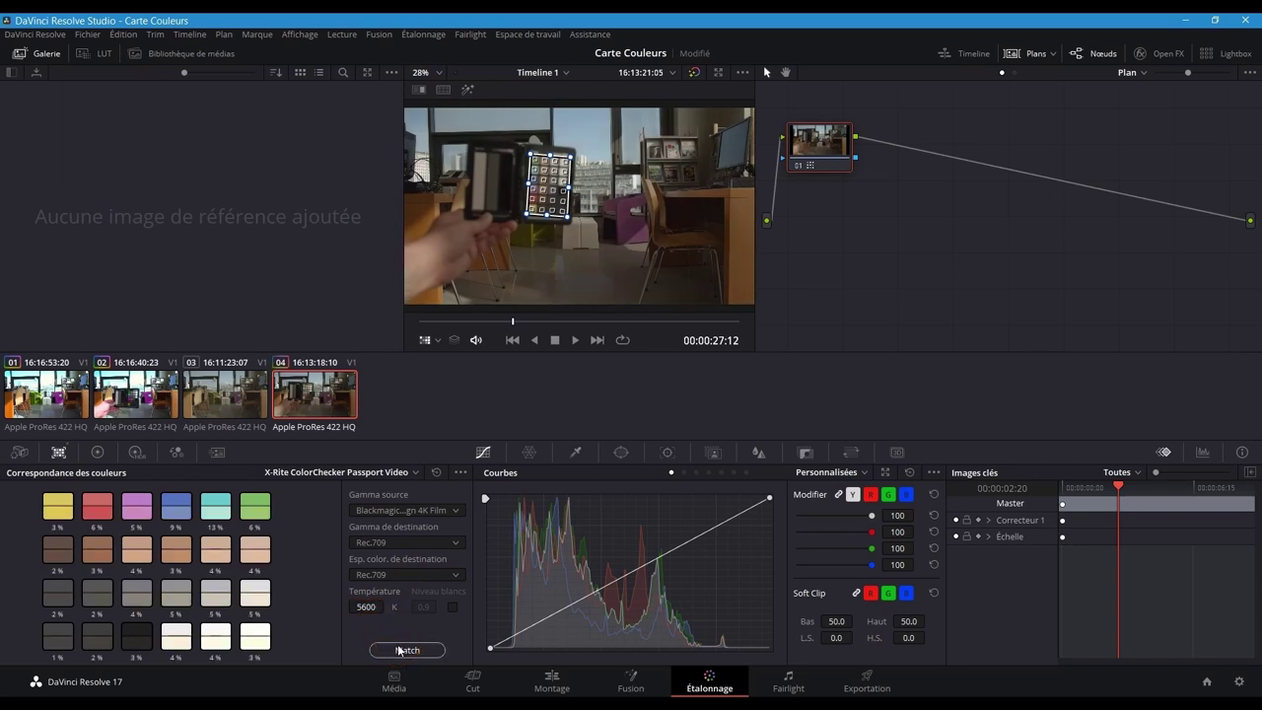
{"action": "left_click", "coordinate": [320, 554]}
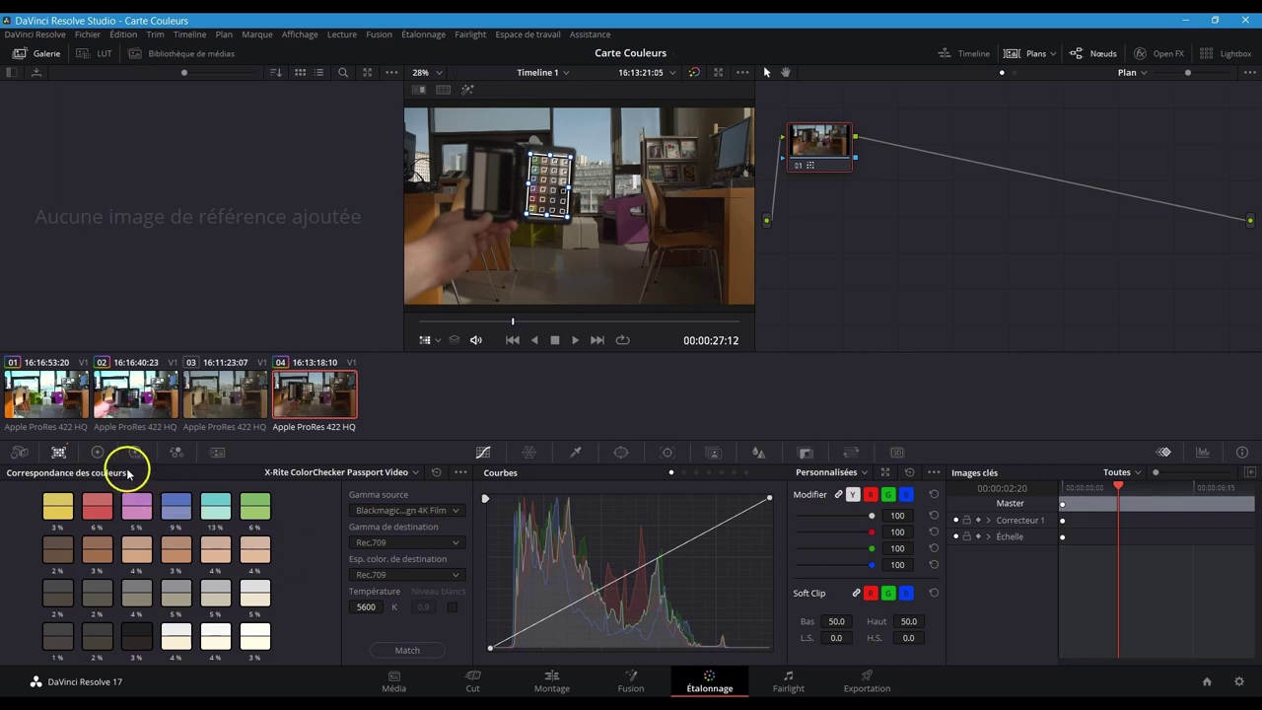
Step: Show the primary colour wheels and open the Parade scope in a floating window placed below the node graph
{"action": "left_click", "coordinate": [103, 453]}
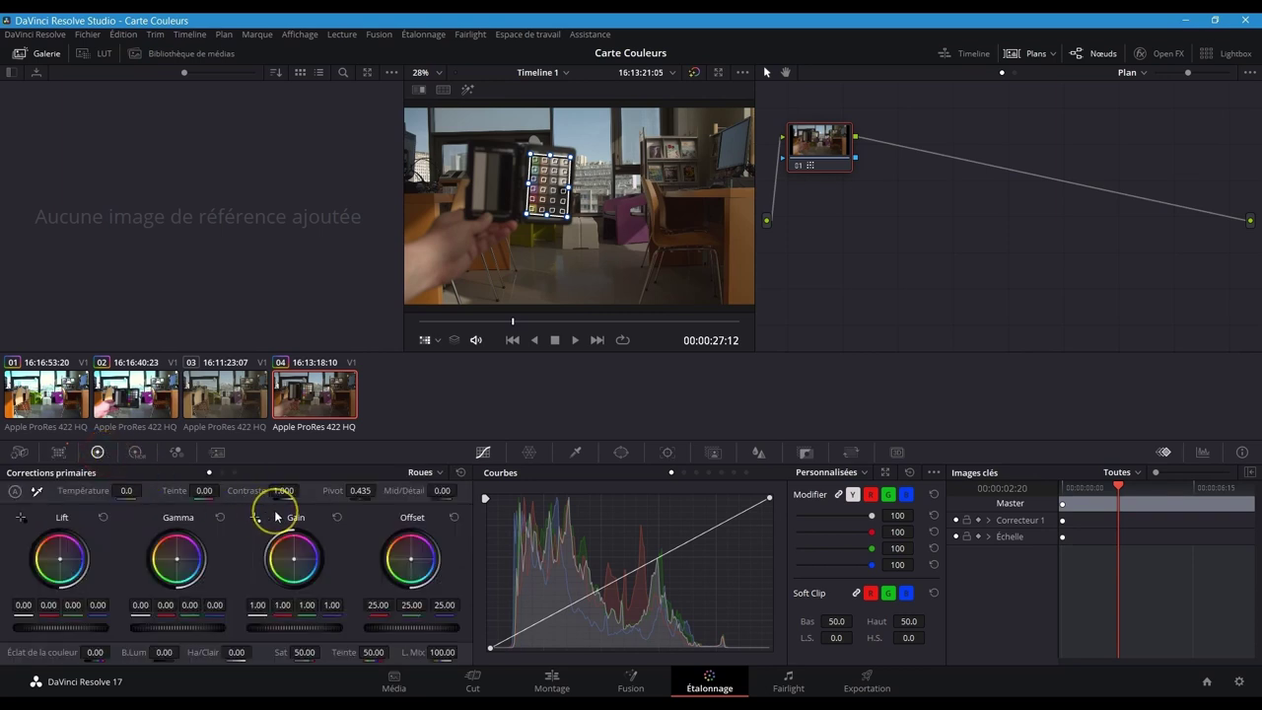
{"action": "key", "text": "ctrl+shift+w"}
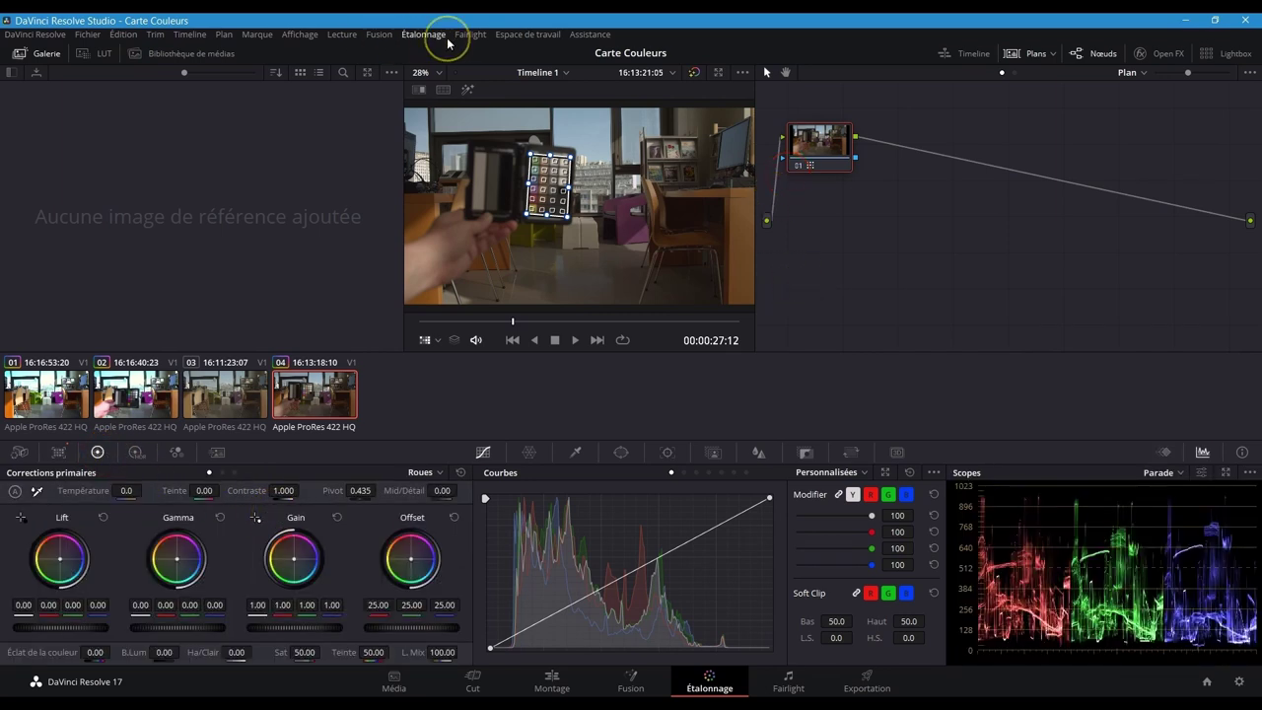
{"action": "left_click", "coordinate": [512, 34]}
{"action": "mouse_move", "coordinate": [578, 364]}
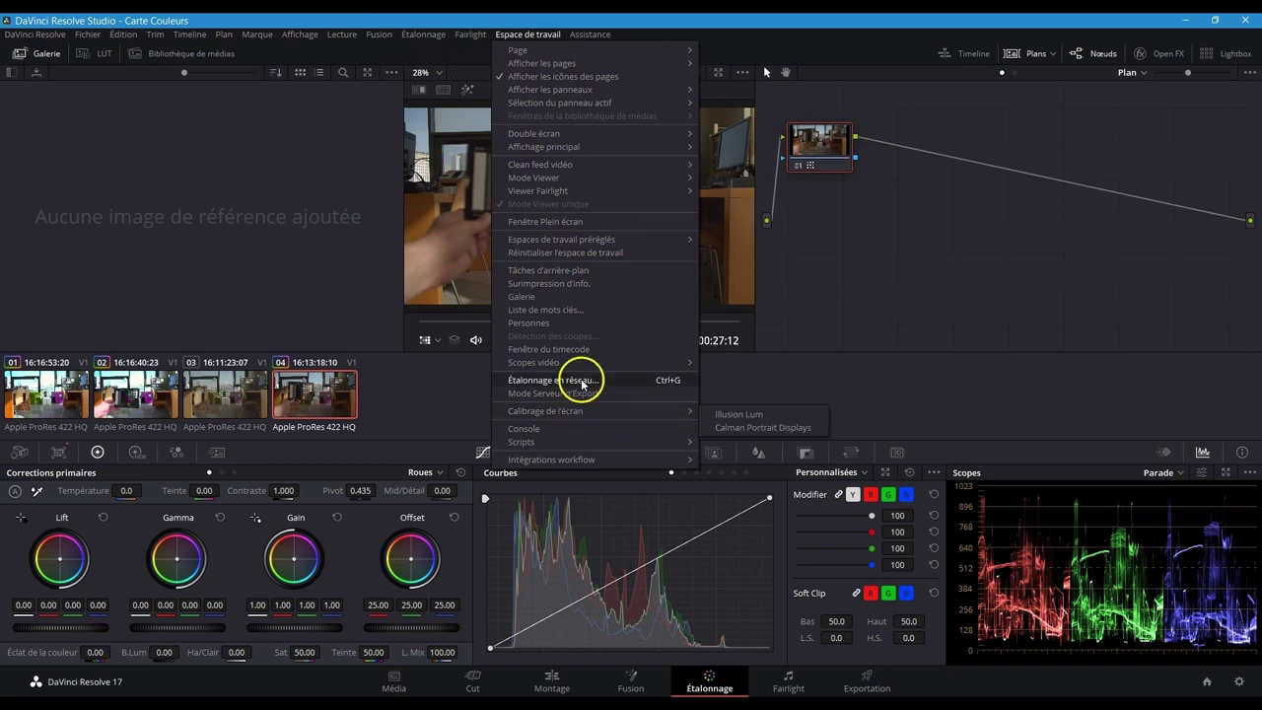
{"action": "left_click", "coordinate": [712, 368]}
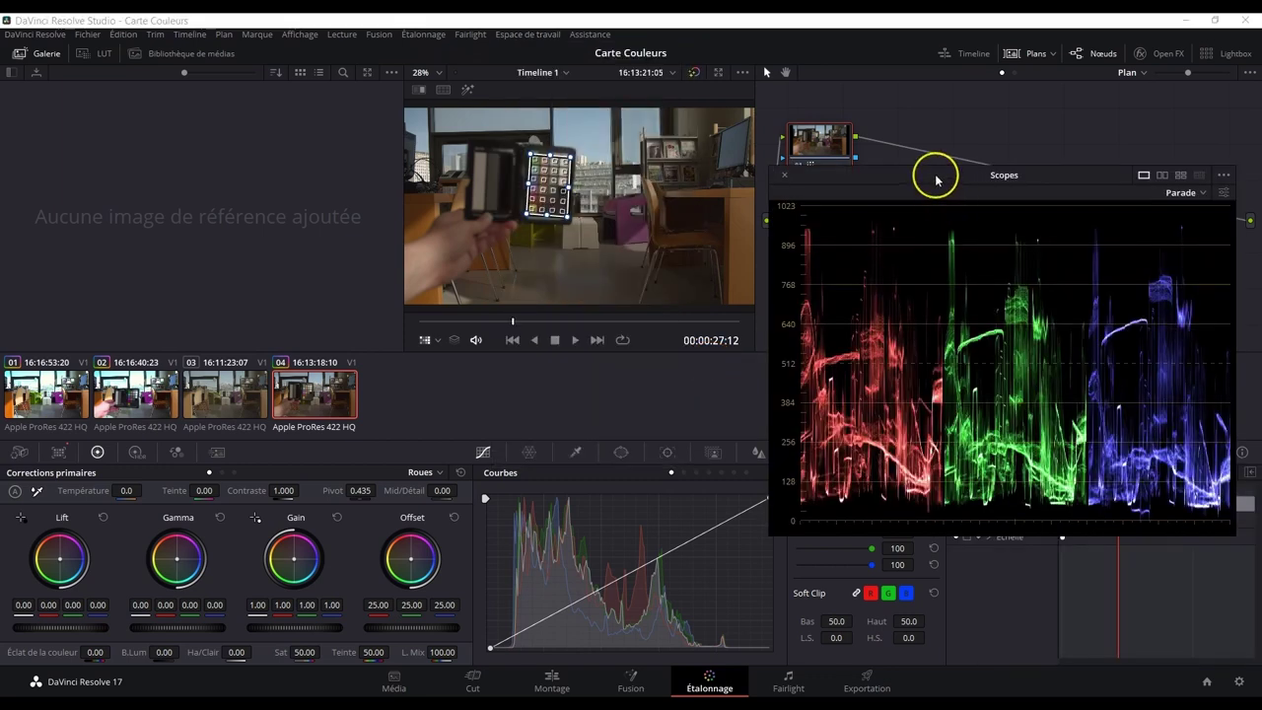
{"action": "left_click_drag", "start_coordinate": [933, 174], "coordinate": [949, 245]}
Step: Add a serial node after node 01 on the LOG chart clip
{"action": "left_click", "coordinate": [938, 197]}
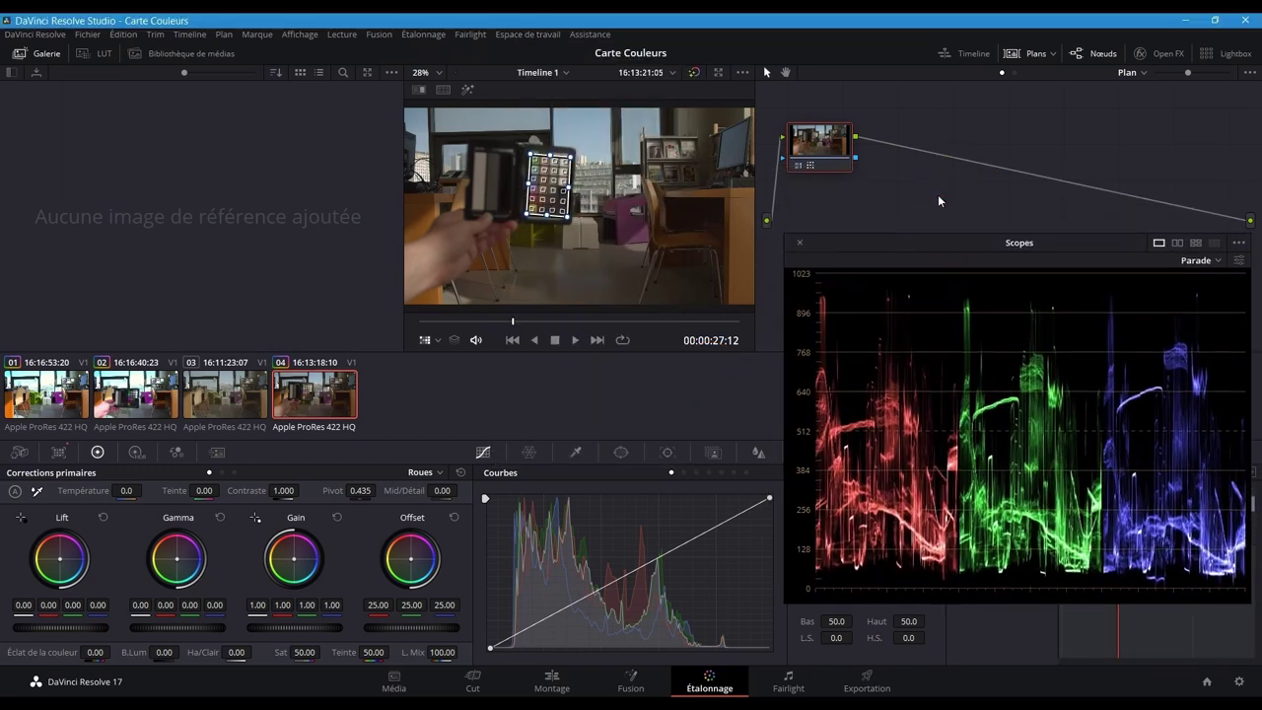
{"action": "key", "text": "alt+s"}
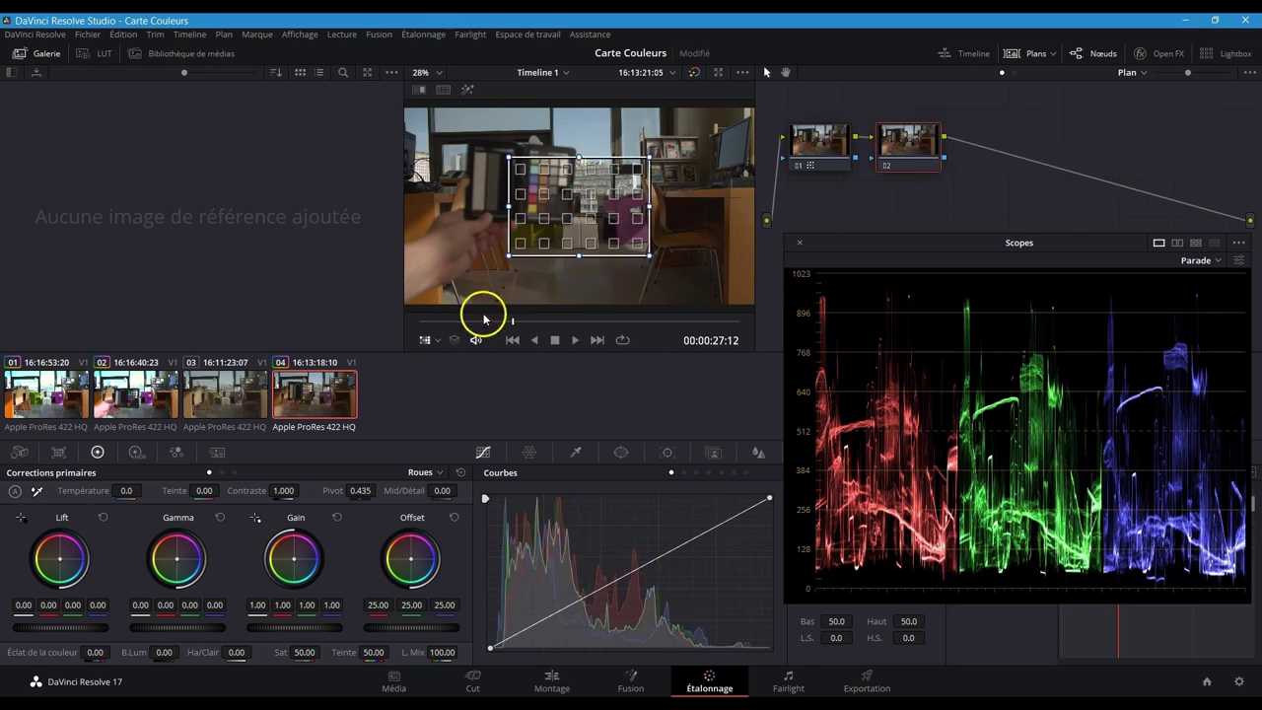
Step: Hide the colour chart overlay in the viewer and set node 02's Lift to -0.02, Gamma to 0.04 and Gain to 1.04
{"action": "left_click", "coordinate": [435, 340]}
{"action": "left_click", "coordinate": [445, 357]}
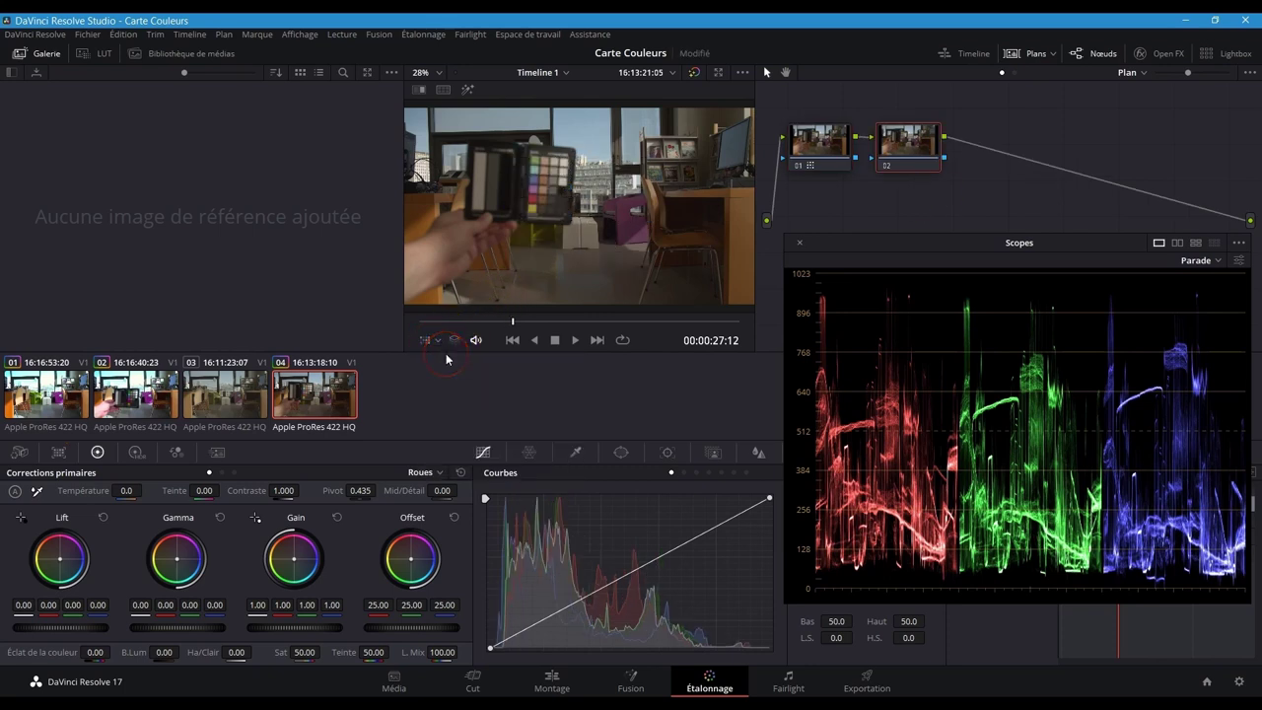
{"action": "left_click", "coordinate": [71, 625]}
{"action": "left_click_drag", "start_coordinate": [71, 625], "coordinate": [65, 625]}
{"action": "left_click_drag", "start_coordinate": [168, 628], "coordinate": [149, 624]}
{"action": "left_click_drag", "start_coordinate": [252, 628], "coordinate": [254, 628]}
{"action": "left_click_drag", "start_coordinate": [99, 625], "coordinate": [70, 628]}
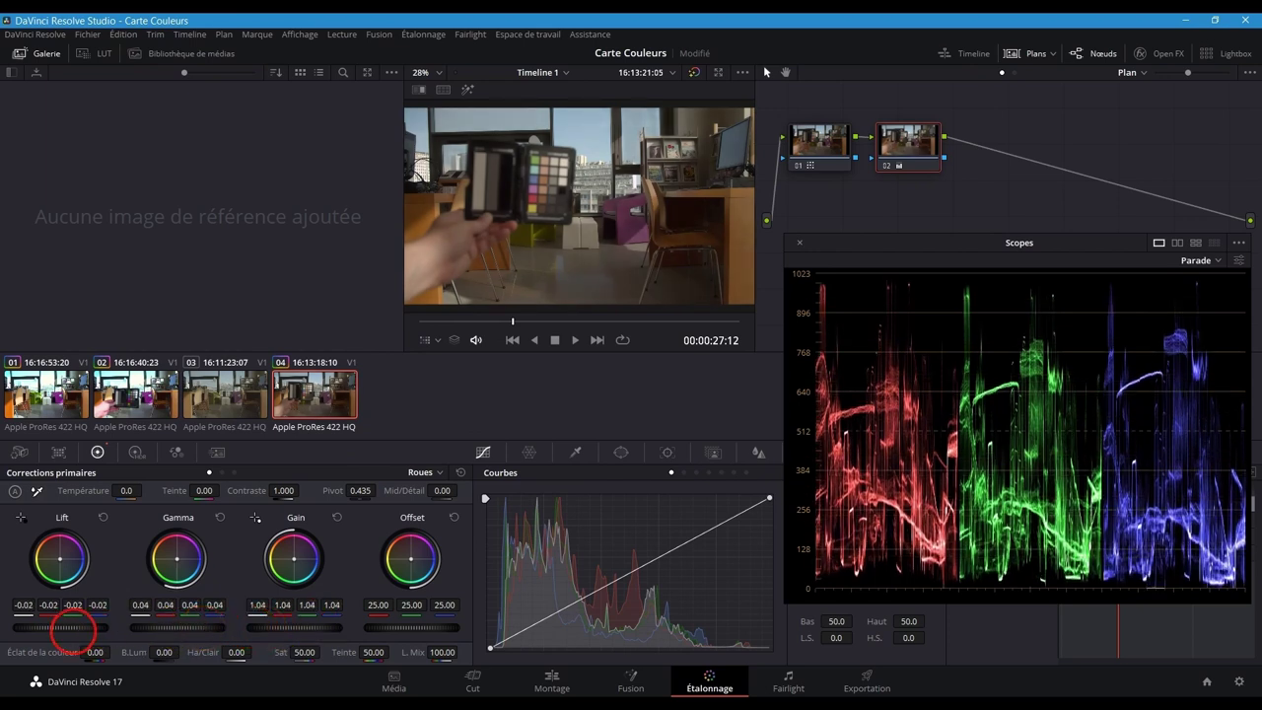
{"action": "left_click_drag", "start_coordinate": [146, 627], "coordinate": [164, 623]}
Step: Set node 02's contrast to 1.058 and its saturation to 53.20 on the LOG chart clip
{"action": "left_click_drag", "start_coordinate": [283, 489], "coordinate": [290, 487]}
{"action": "left_click_drag", "start_coordinate": [306, 656], "coordinate": [296, 651]}
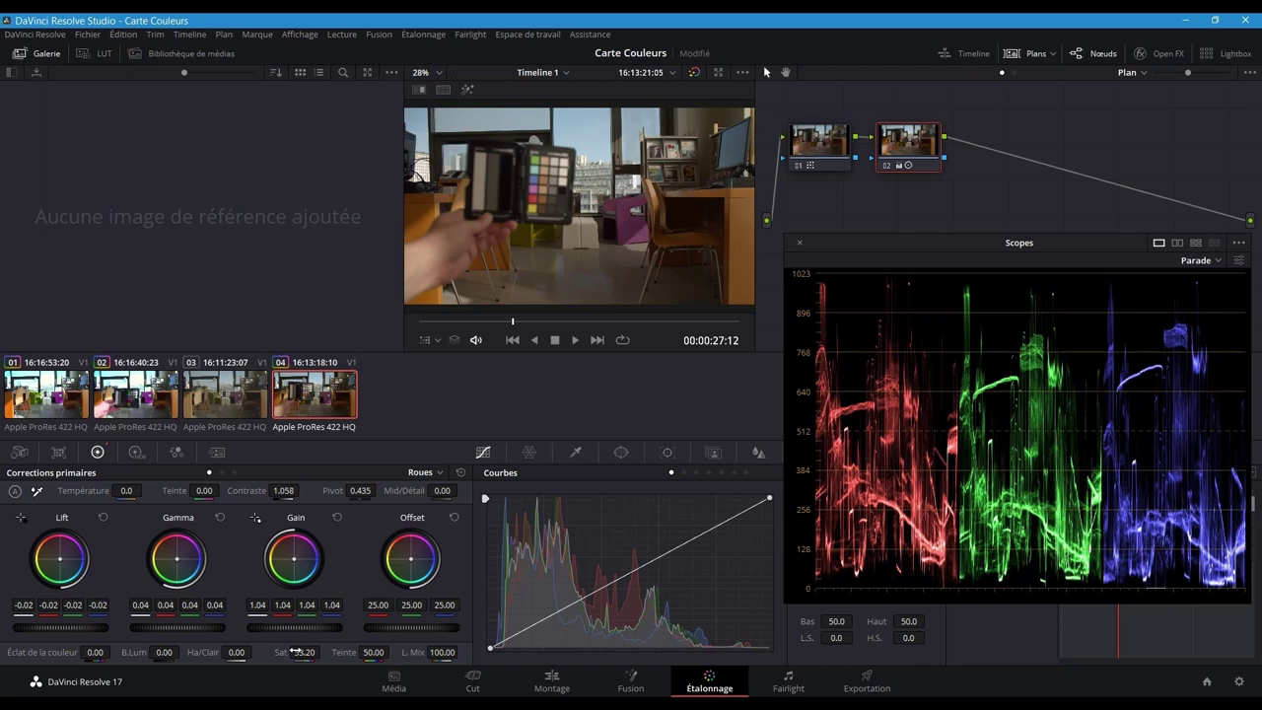
Step: Lower the Gain of clip 01 to 0.85 to bring down its highlights, and return to clip 04 for comparison
{"action": "left_click", "coordinate": [47, 394]}
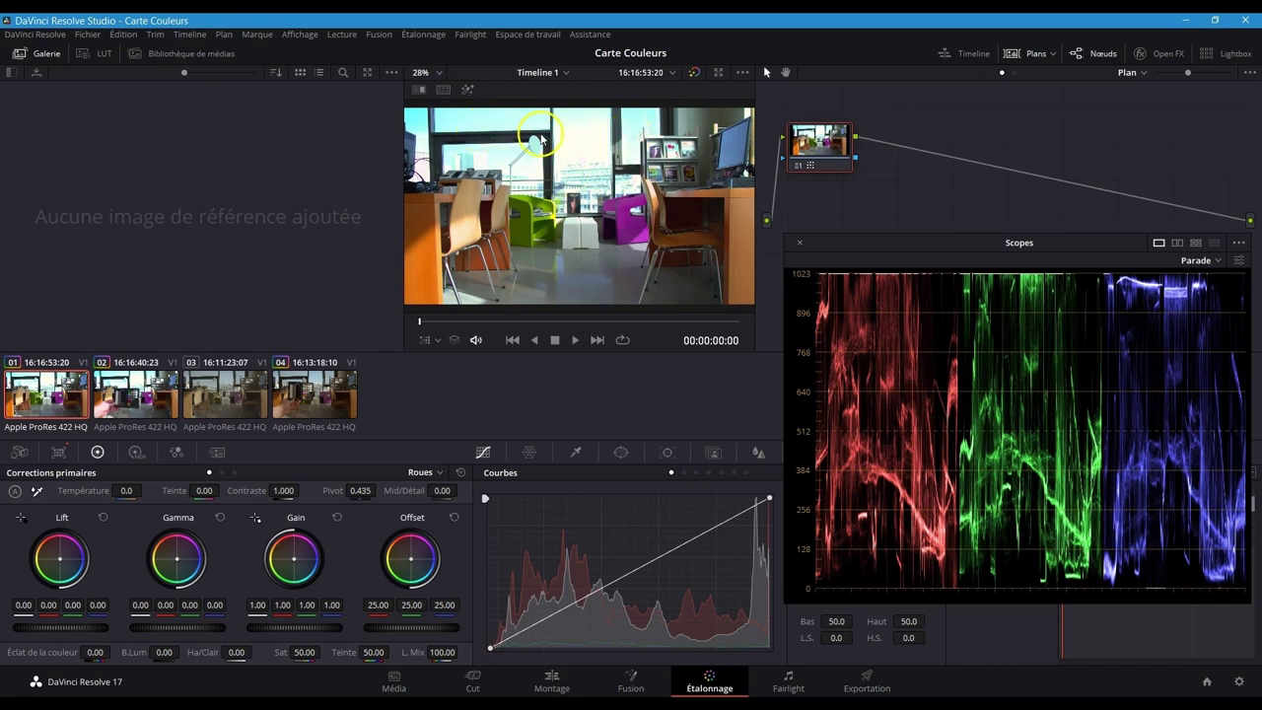
{"action": "mouse_move", "coordinate": [298, 626]}
{"action": "left_mouse_down"}
{"action": "mouse_move", "coordinate": [230, 627]}
{"action": "mouse_move", "coordinate": [286, 626]}
{"action": "left_mouse_up"}
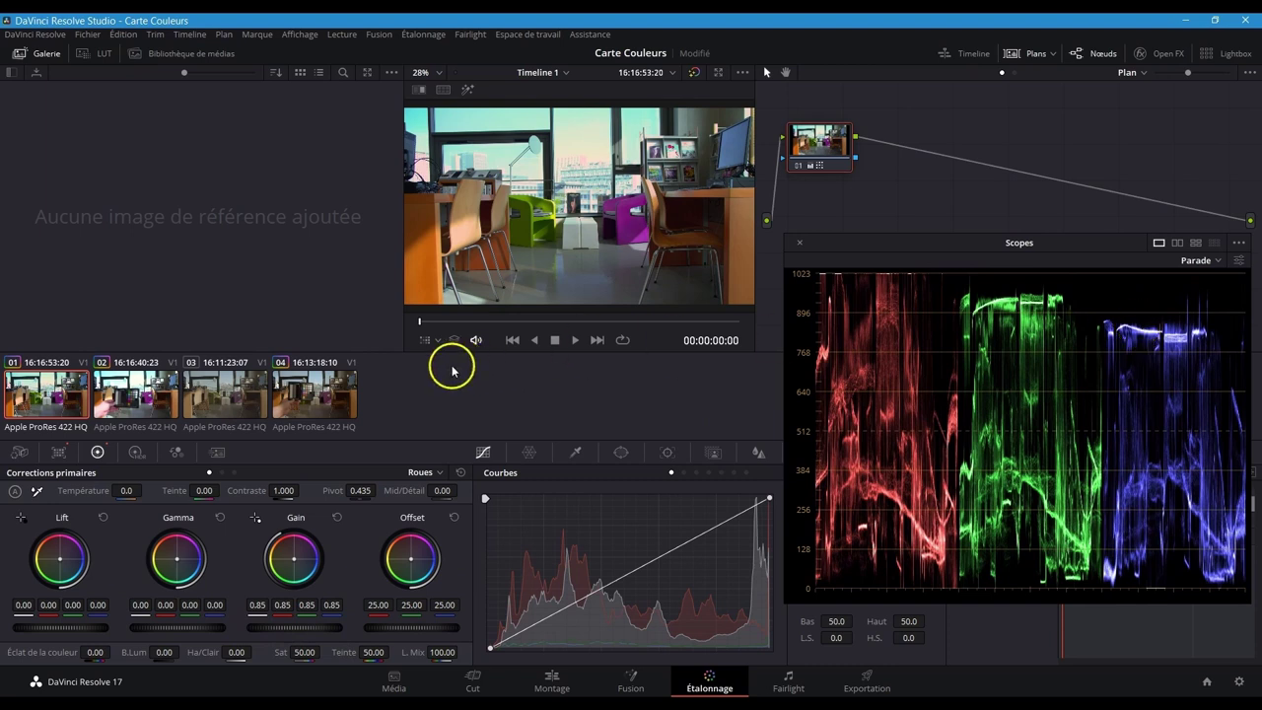
{"action": "left_click", "coordinate": [335, 394]}
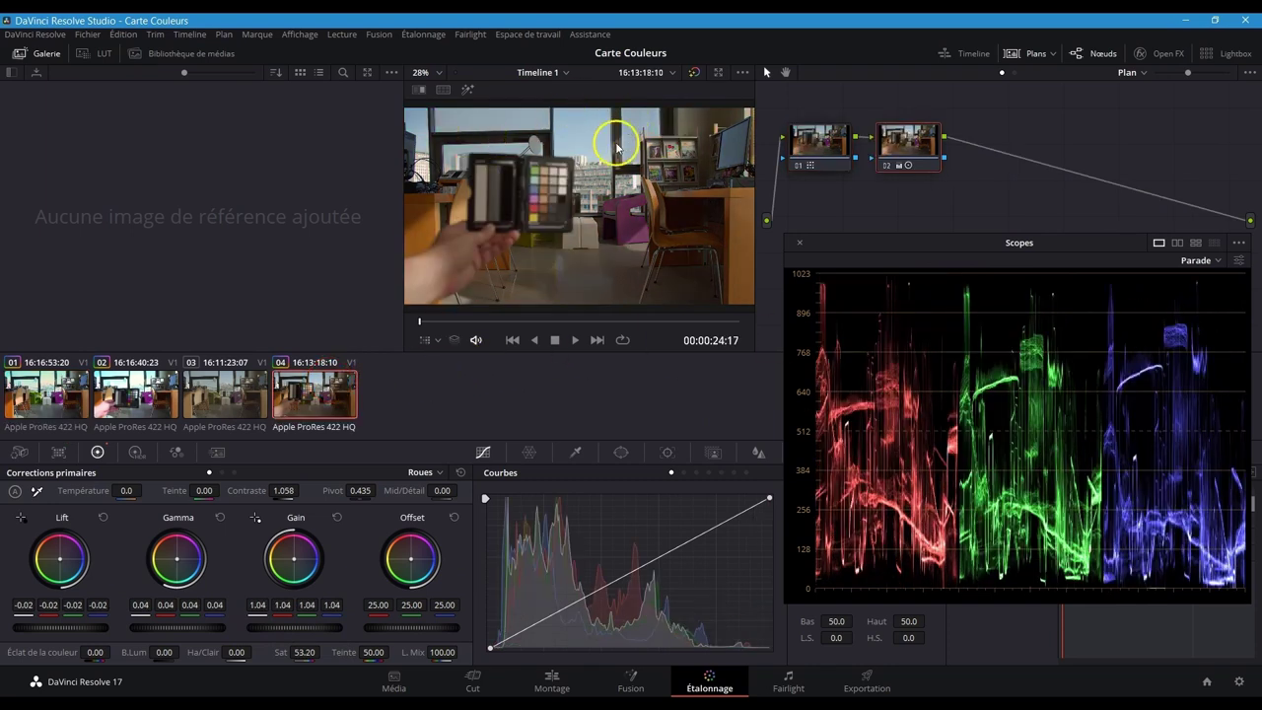